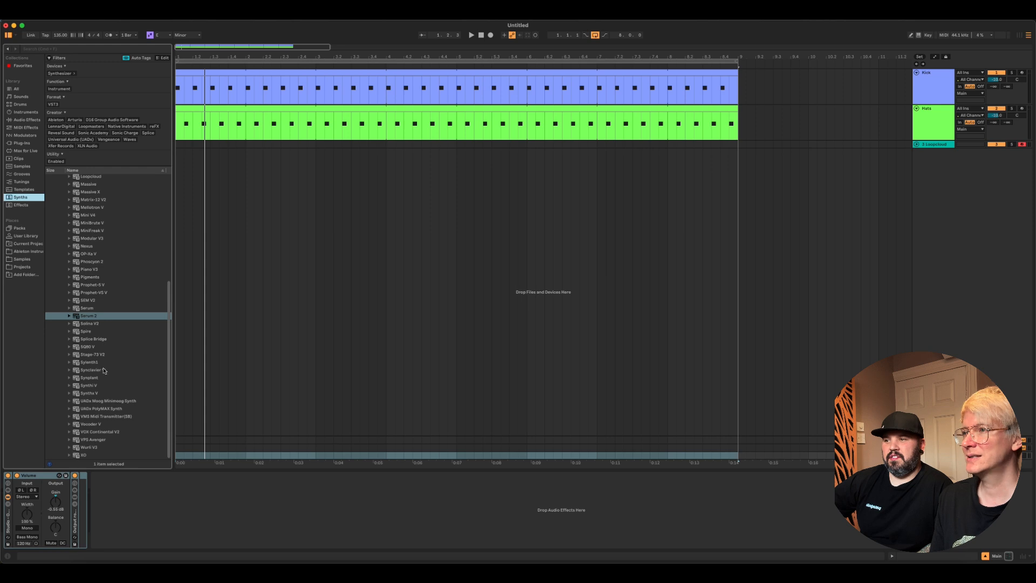
# Load Serum 2 on a new MIDI track below the existing tracks and move its window over the empty arrangement area
pyautogui.moveTo(88, 319); pyautogui.dragTo(961, 190)
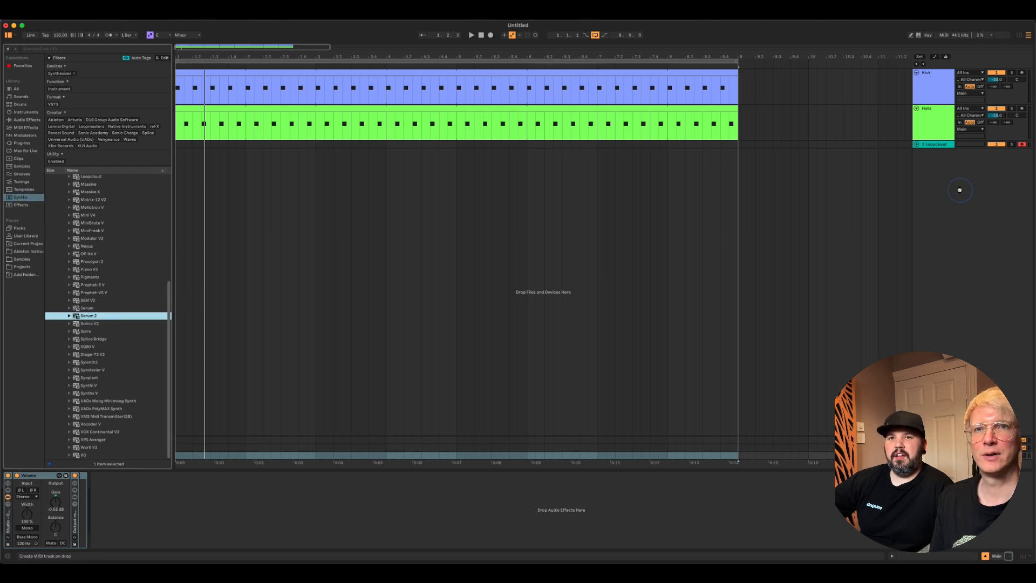
pyautogui.moveTo(680, 224); pyautogui.dragTo(680, 224)
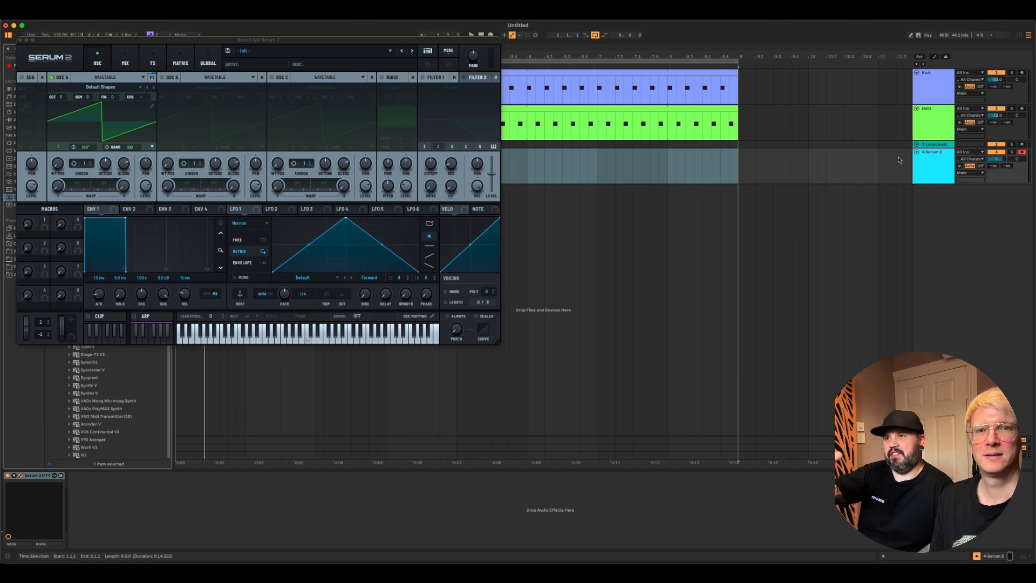
pyautogui.moveTo(232, 42); pyautogui.dragTo(478, 155)
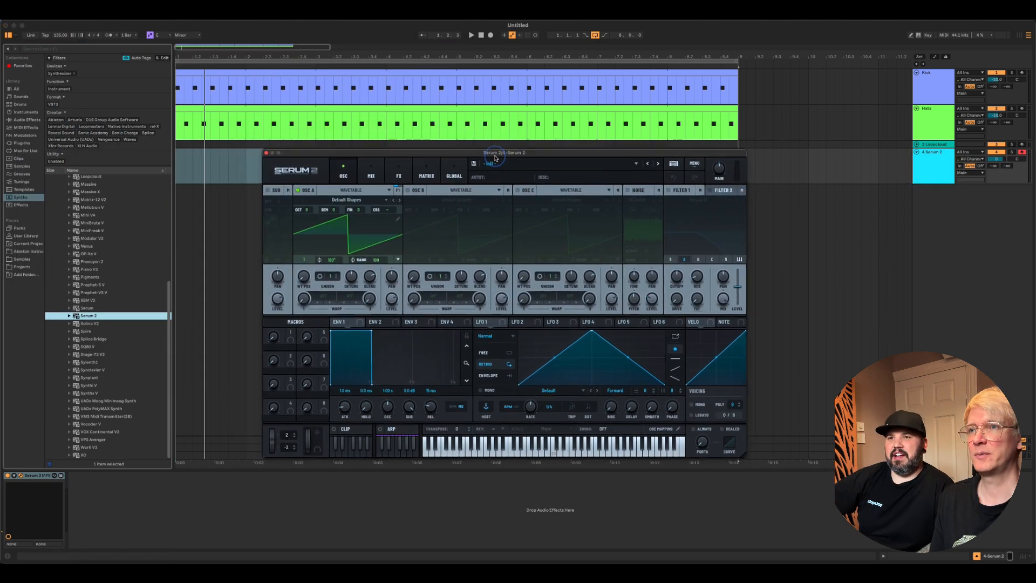
# Look through the S1 Presets folders in Serum 2's preset list, including the RY_HDD_Serum Presets categories
pyautogui.click(542, 169)
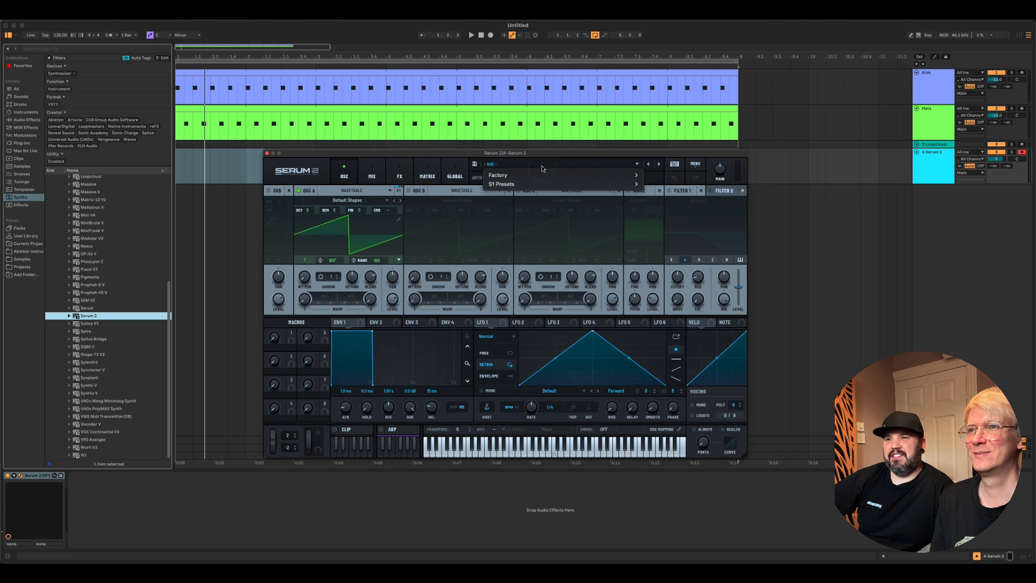
pyautogui.click(545, 156)
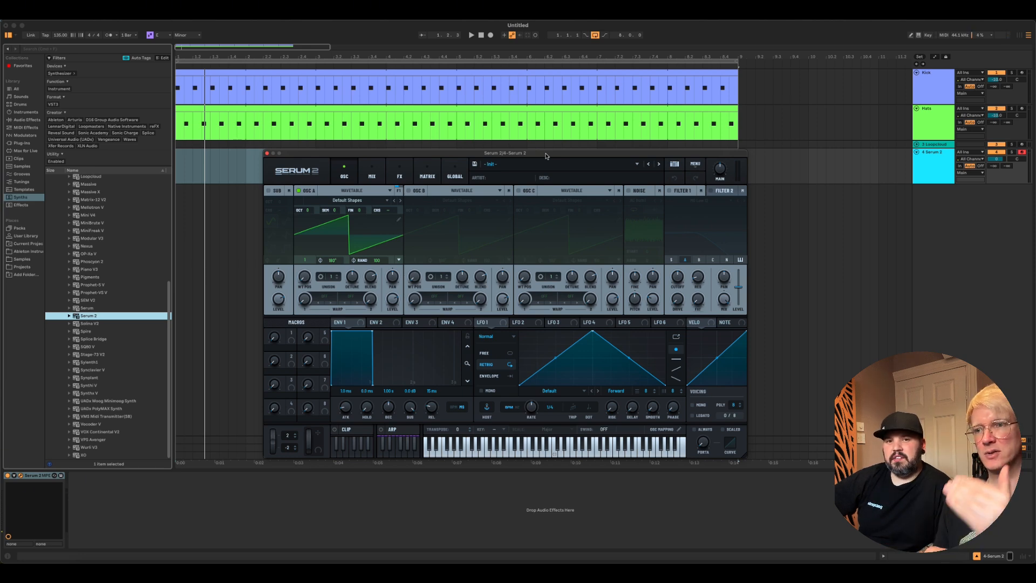
pyautogui.click(517, 163)
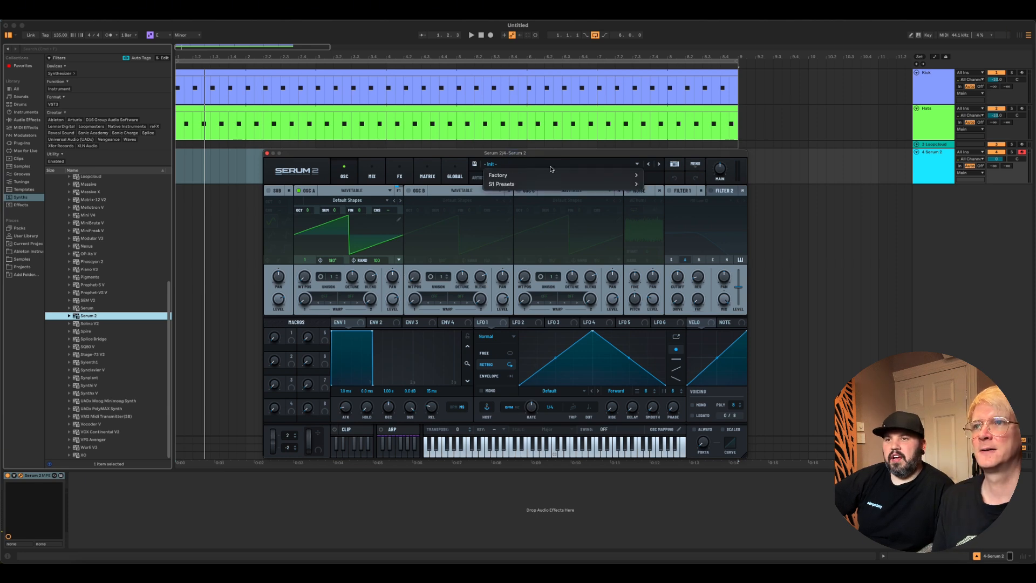
pyautogui.moveTo(540, 184)
pyautogui.moveTo(675, 300)
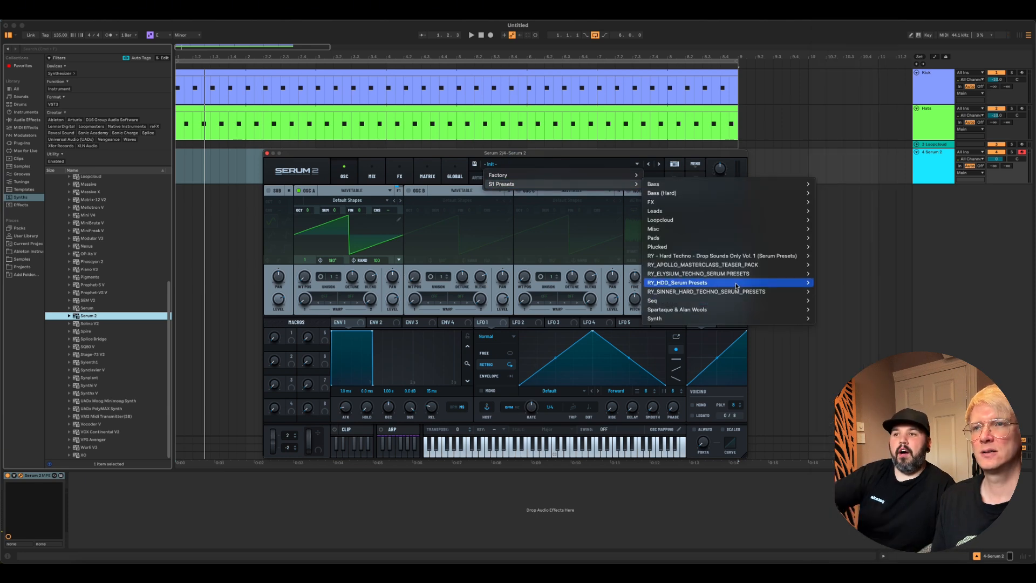
pyautogui.moveTo(736, 285)
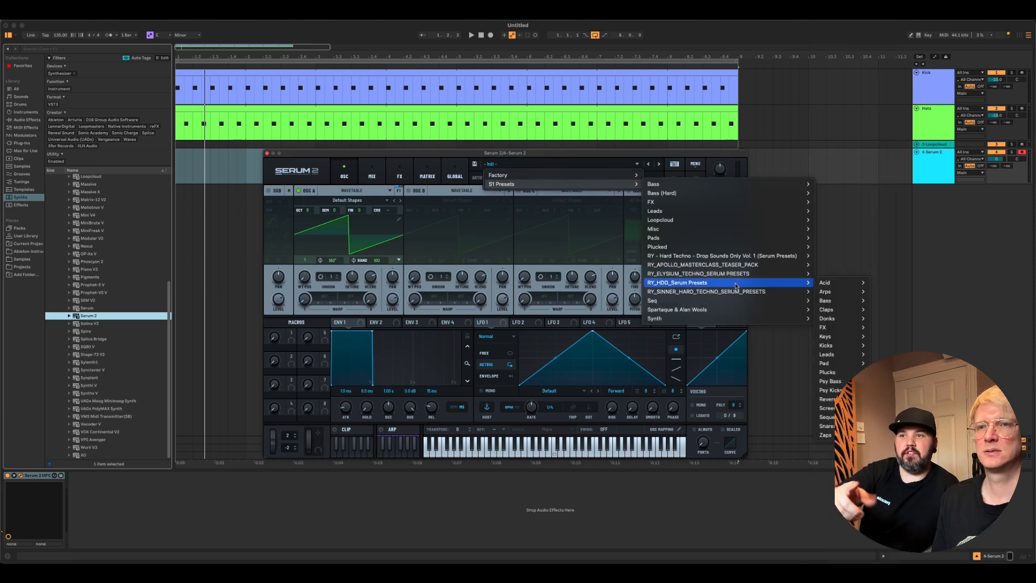
pyautogui.click(535, 158)
pyautogui.moveTo(535, 158); pyautogui.dragTo(529, 163)
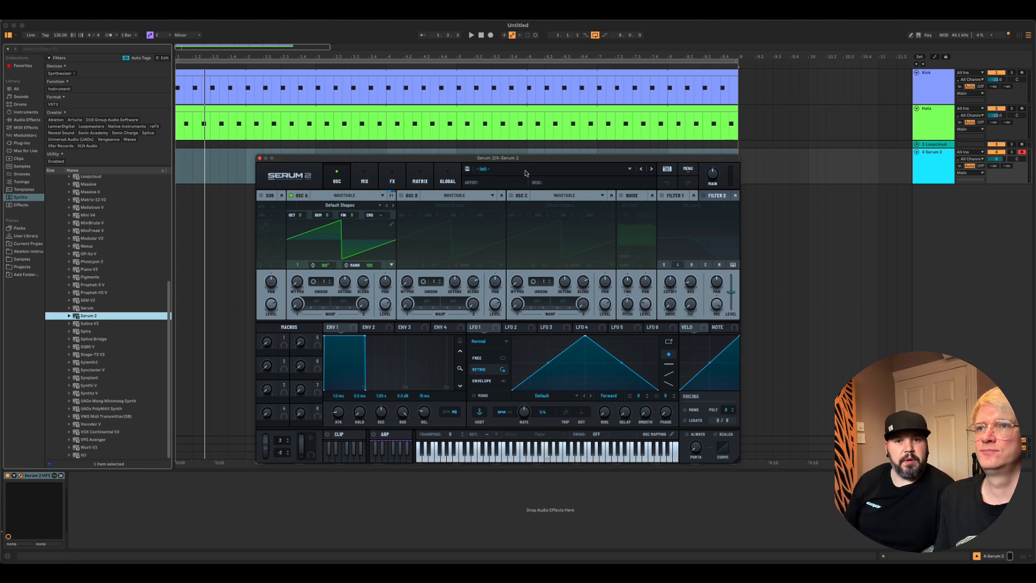
# Load the LEAD - Closer preset from the S1 folder RY - Hard Techno - Drop Sounds Only Vol. 1 (Serum Presets)
pyautogui.click(526, 172)
pyautogui.moveTo(531, 193)
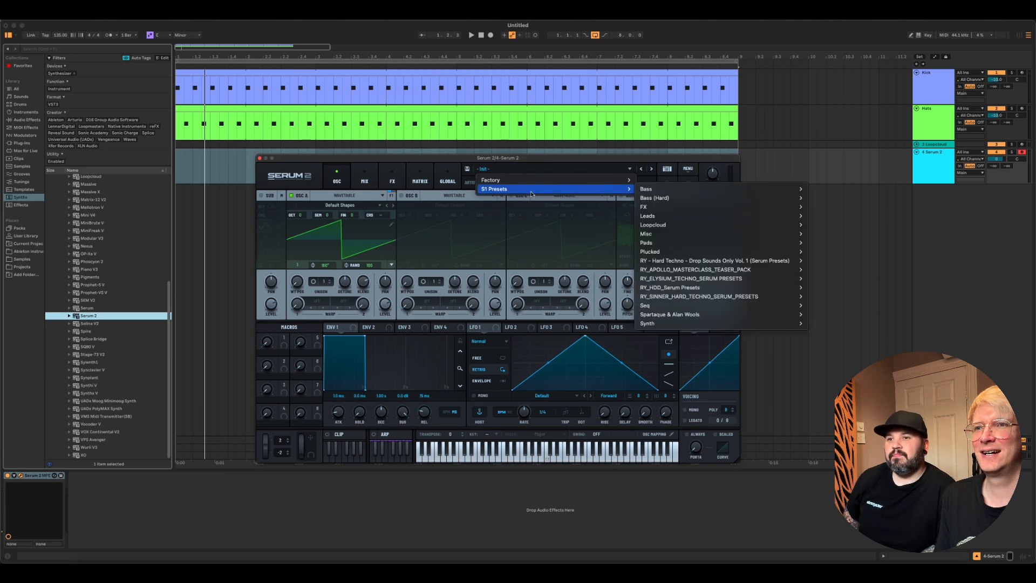
pyautogui.moveTo(696, 263)
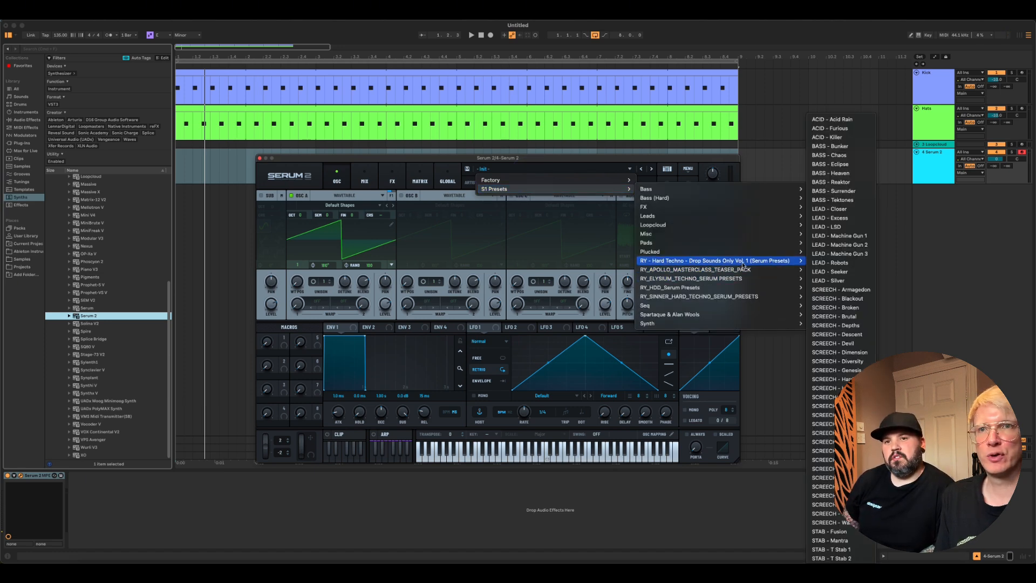
pyautogui.click(843, 210)
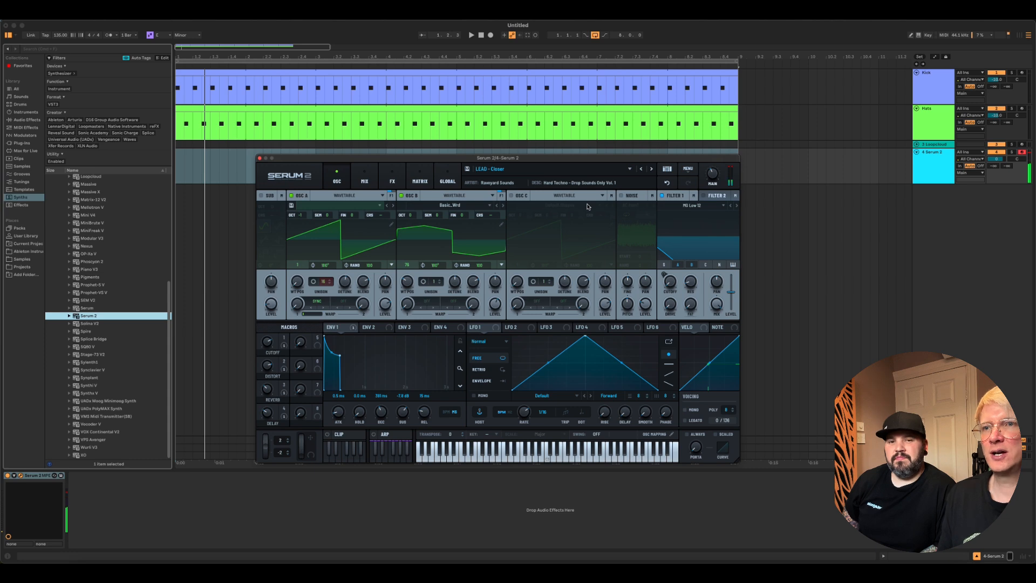
# Audition the LEAD presets after LEAD - Closer up to the Machine Gun sounds, go back to LEAD - Closer and close the synth window
pyautogui.click(651, 169)
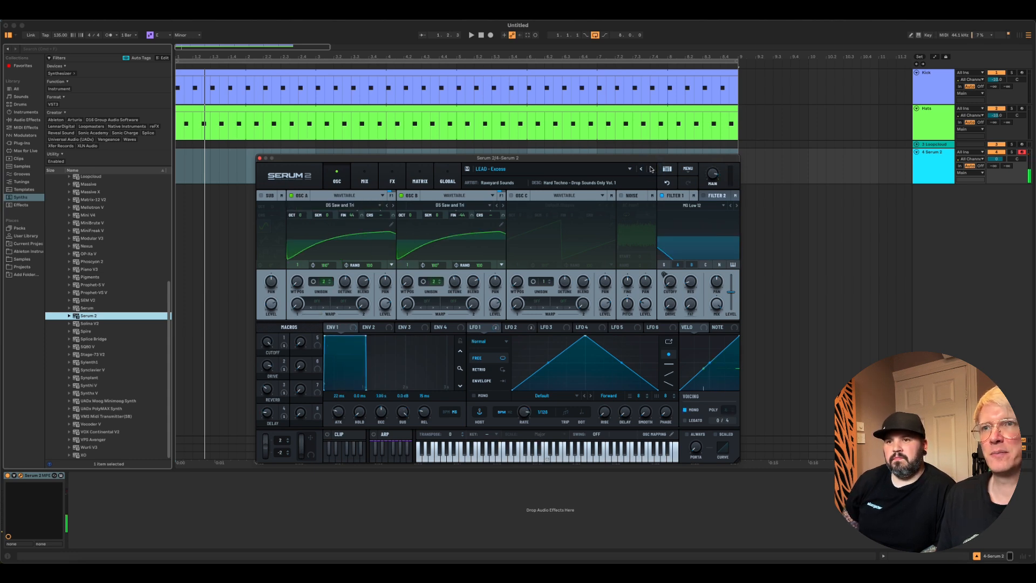
pyautogui.click(651, 170)
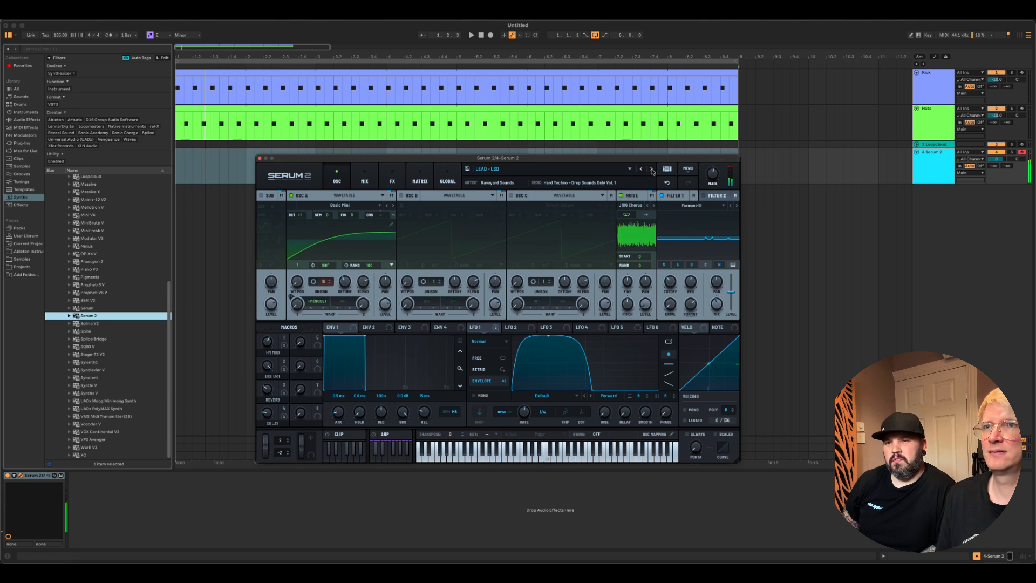
pyautogui.click(652, 169)
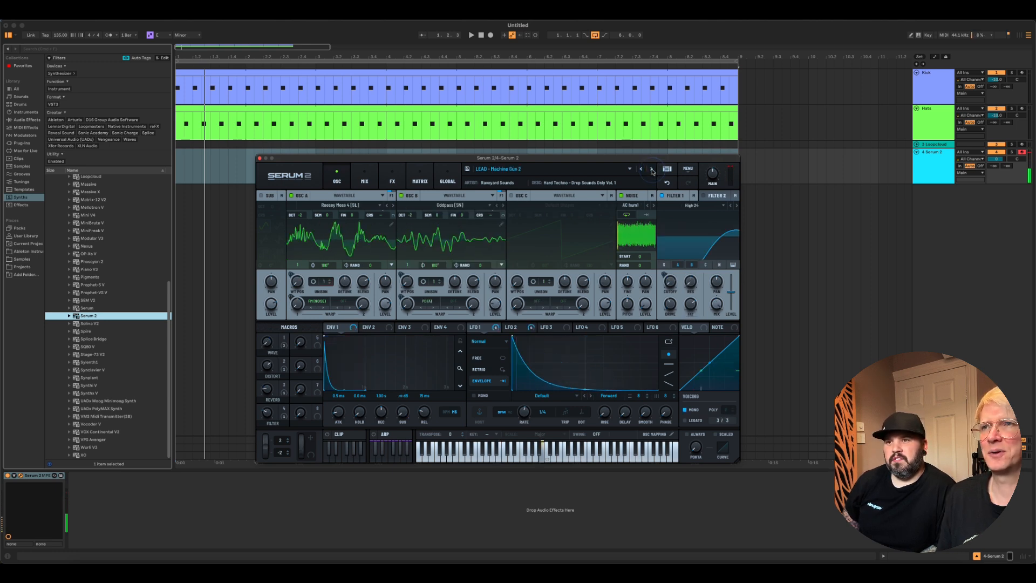
pyautogui.click(652, 169)
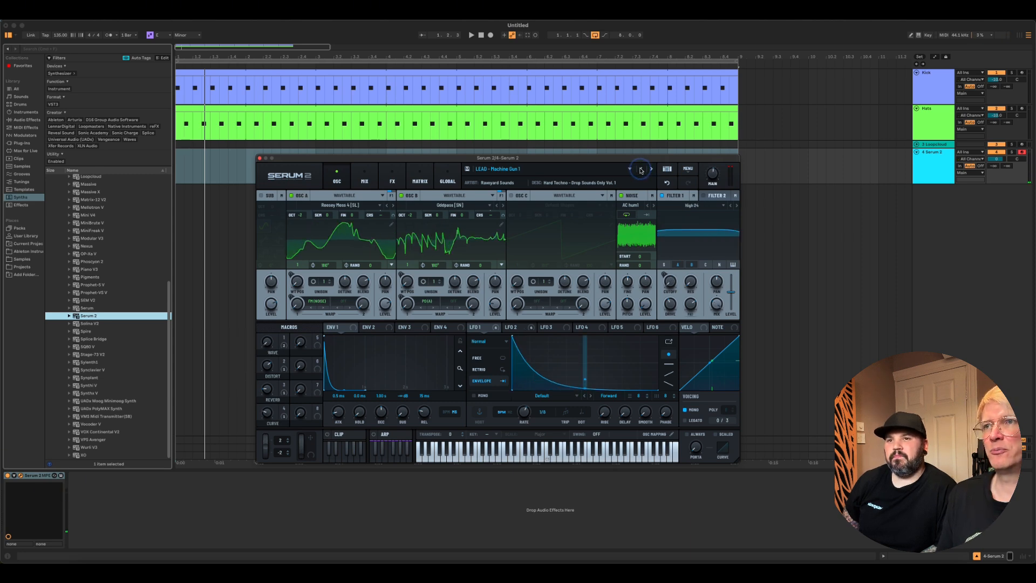
pyautogui.click(642, 170)
pyautogui.click(641, 170)
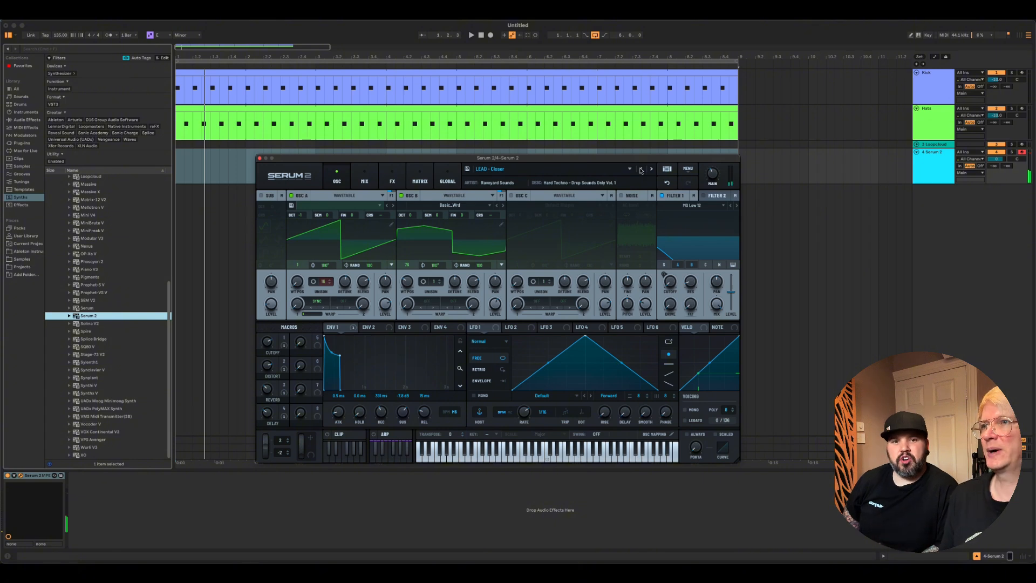
pyautogui.click(259, 159)
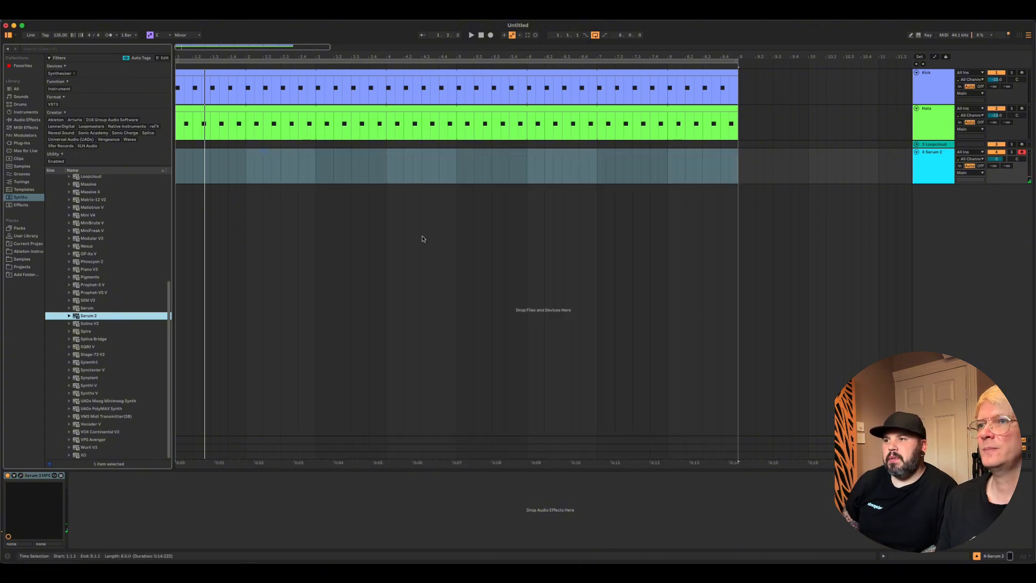
# Rename the Serum 2 track to Synth Bass
pyautogui.doubleClick(936, 158)
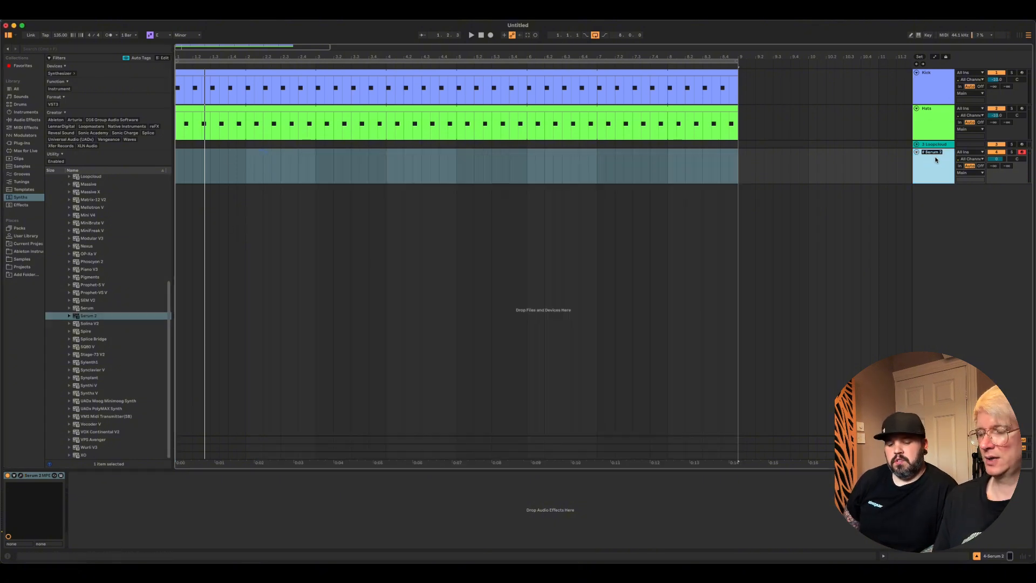
pyautogui.write('Synth Bass')
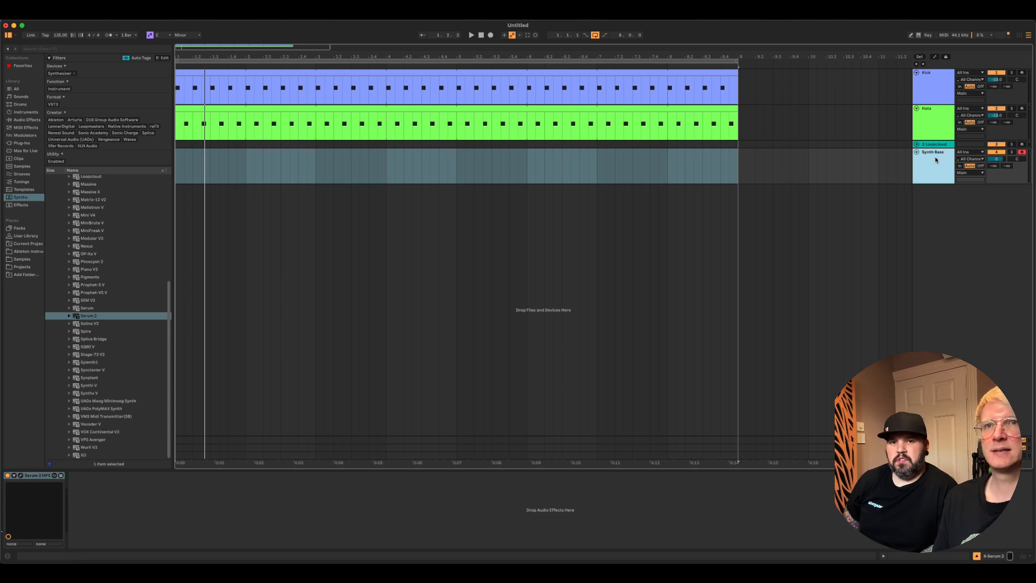
pyautogui.click(227, 118)
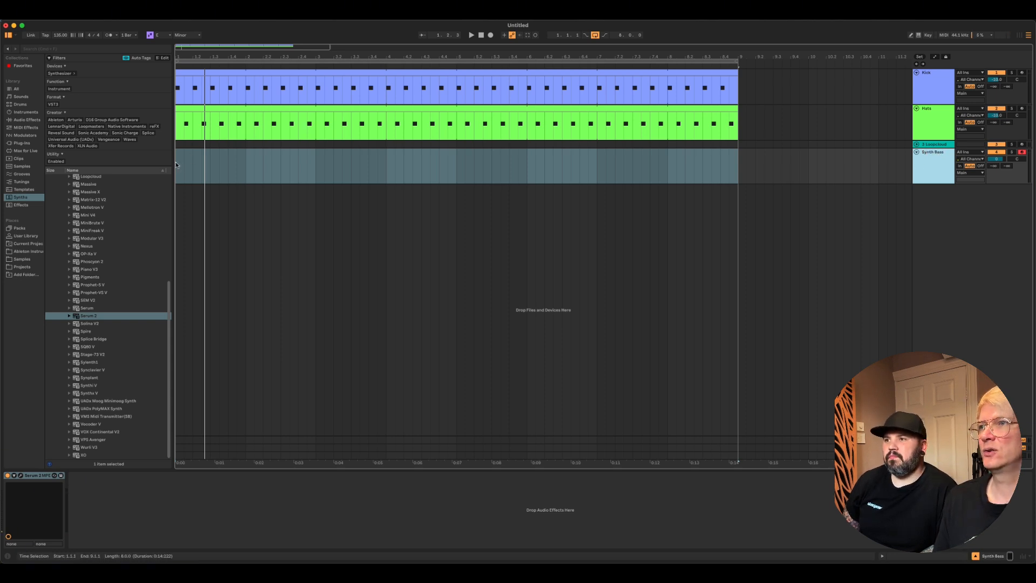
# Create an empty four-bar MIDI clip from bar 1 on the Synth Bass track and enlarge its note editor
pyautogui.moveTo(176, 164); pyautogui.dragTo(456, 173)
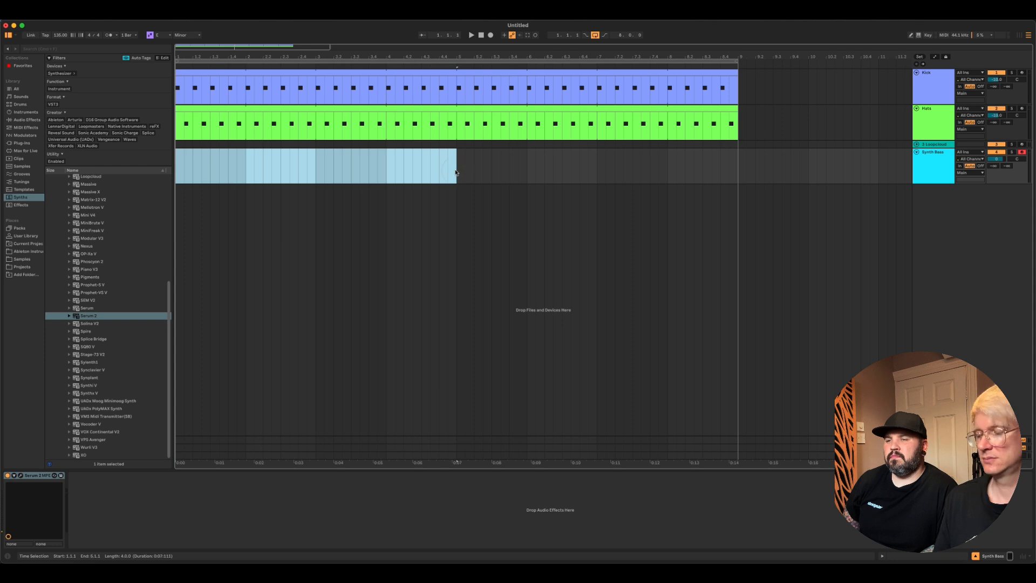
pyautogui.press('super+shift+m')
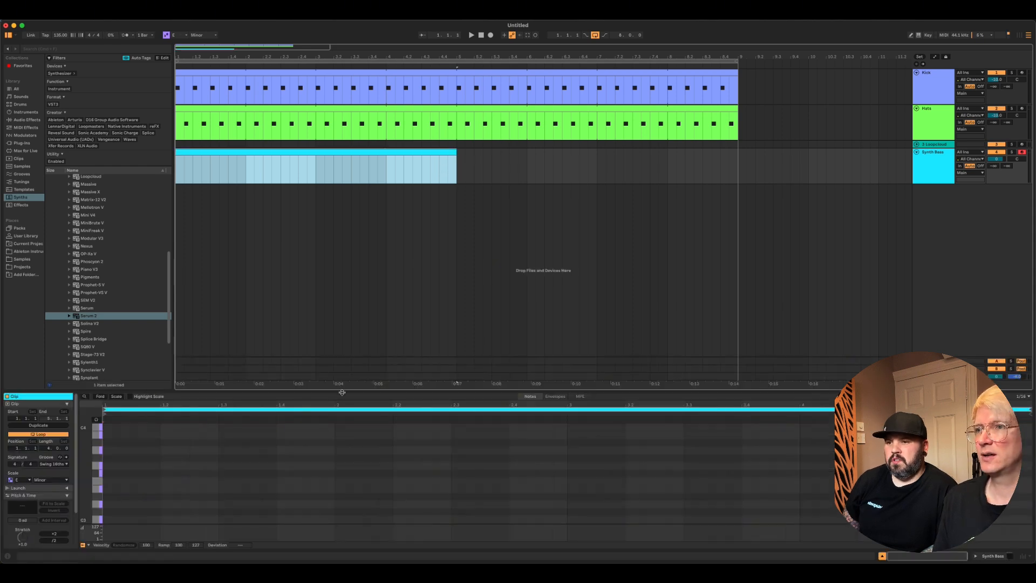
pyautogui.moveTo(342, 393); pyautogui.dragTo(350, 224)
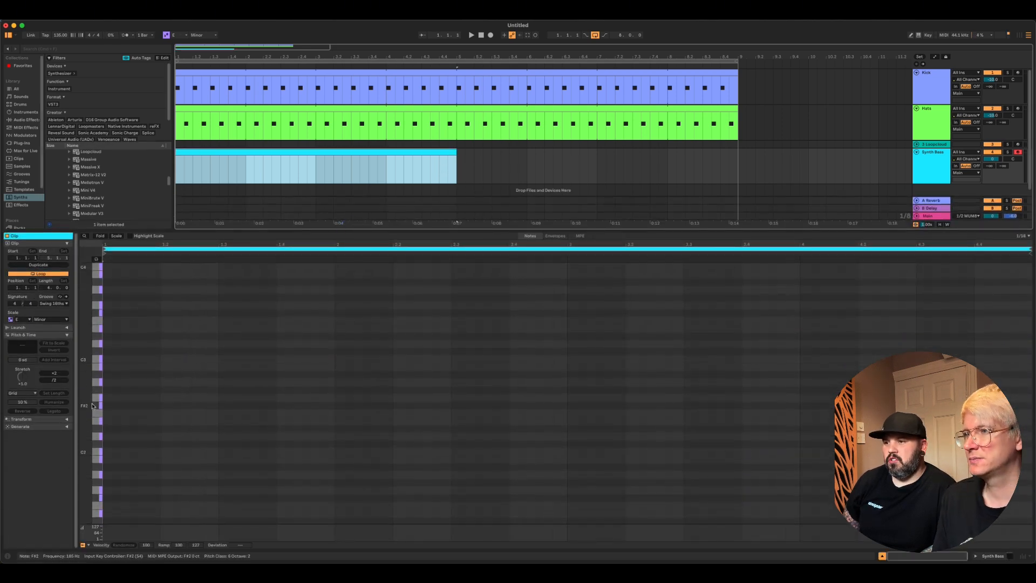
# Enter four sixteenth-length F#2 notes at 1.1.1, 1.1.3, 1.2.1 and 1.2.3 in the Synth Bass clip
pyautogui.click(96, 399)
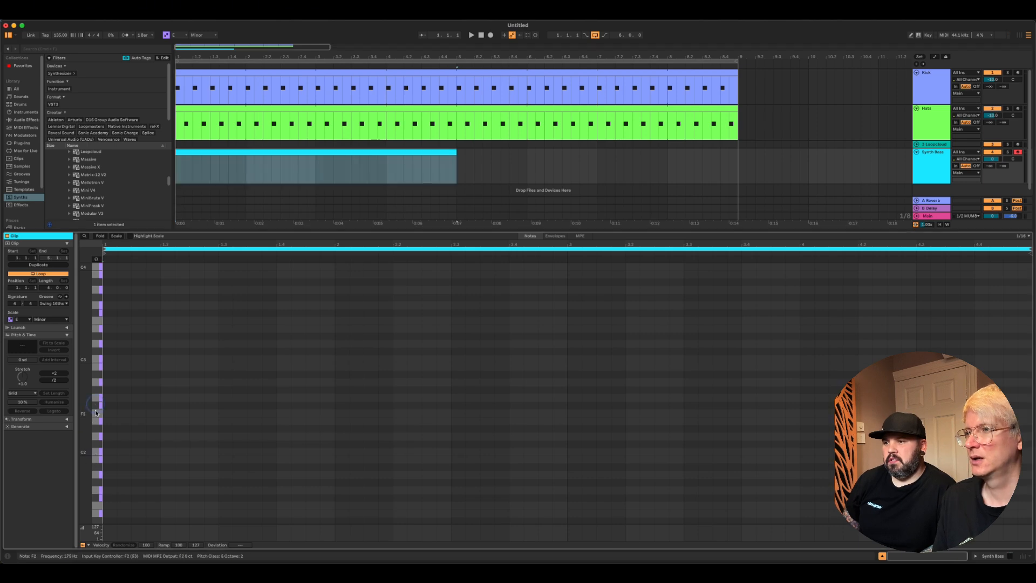
pyautogui.doubleClick(108, 406)
pyautogui.doubleClick(178, 405)
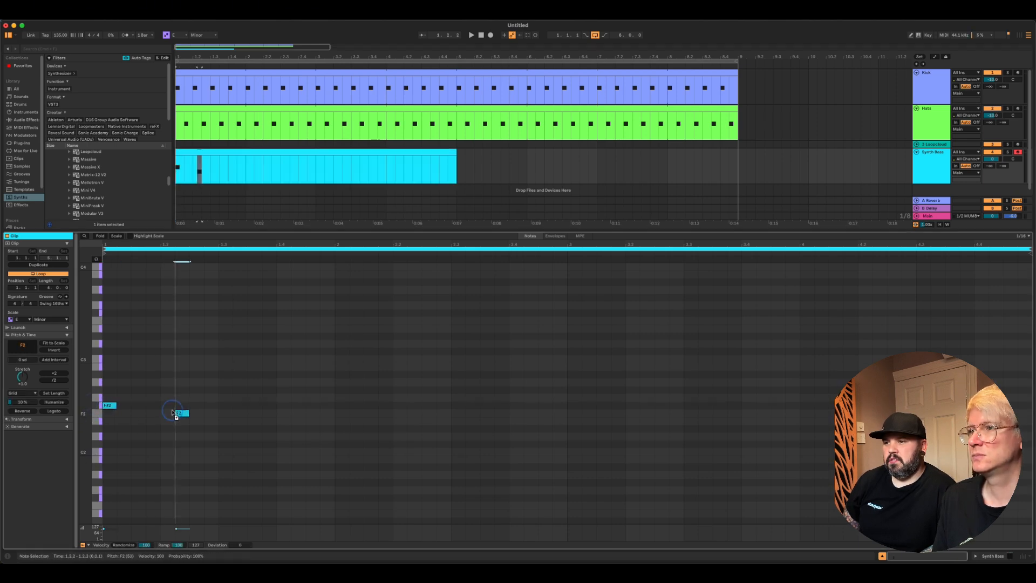
pyautogui.moveTo(178, 405); pyautogui.dragTo(139, 405)
pyautogui.doubleClick(168, 405)
pyautogui.doubleClick(197, 405)
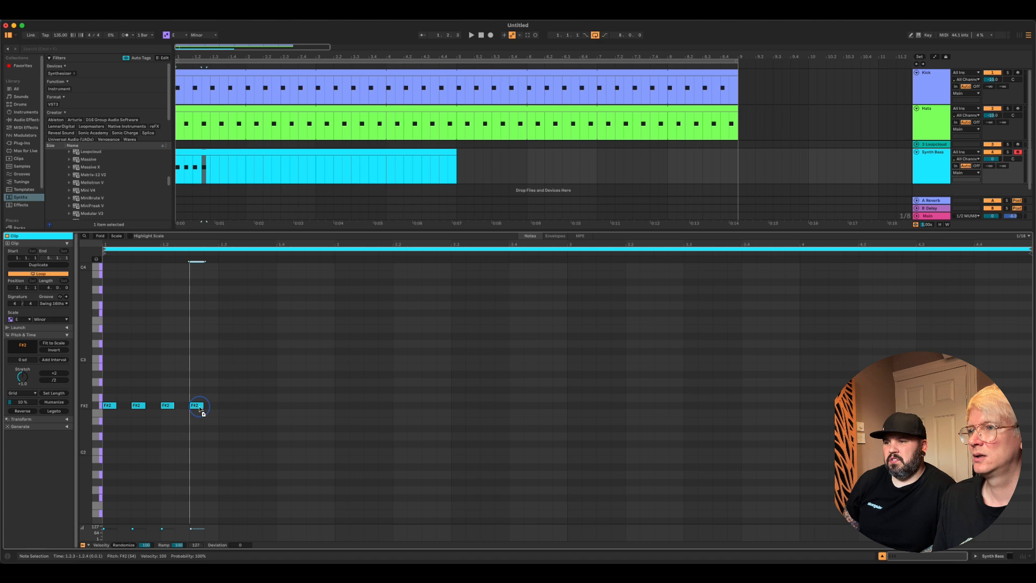
# Lengthen the fourth F#2 note to an eighth, add longer F#2 notes through bar 1, and repeat the rhythm across bar 2
pyautogui.moveTo(203, 406); pyautogui.dragTo(290, 411)
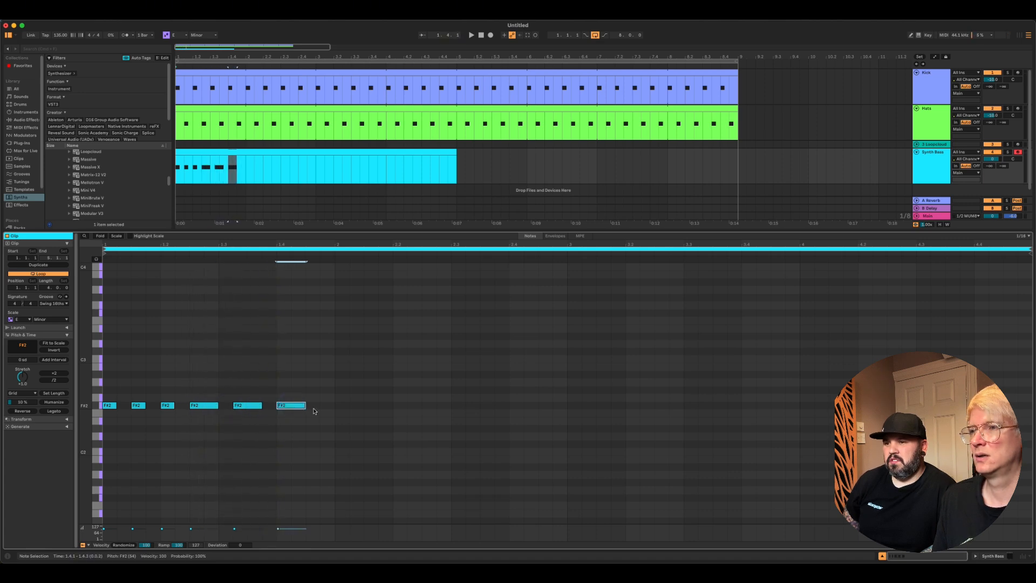
pyautogui.doubleClick(323, 408)
pyautogui.moveTo(346, 431)
pyautogui.mouseDown()
pyautogui.moveTo(132, 381)
pyautogui.moveTo(120, 408)
pyautogui.moveTo(348, 412)
pyautogui.moveTo(320, 406)
pyautogui.mouseUp()
pyautogui.click(330, 421)
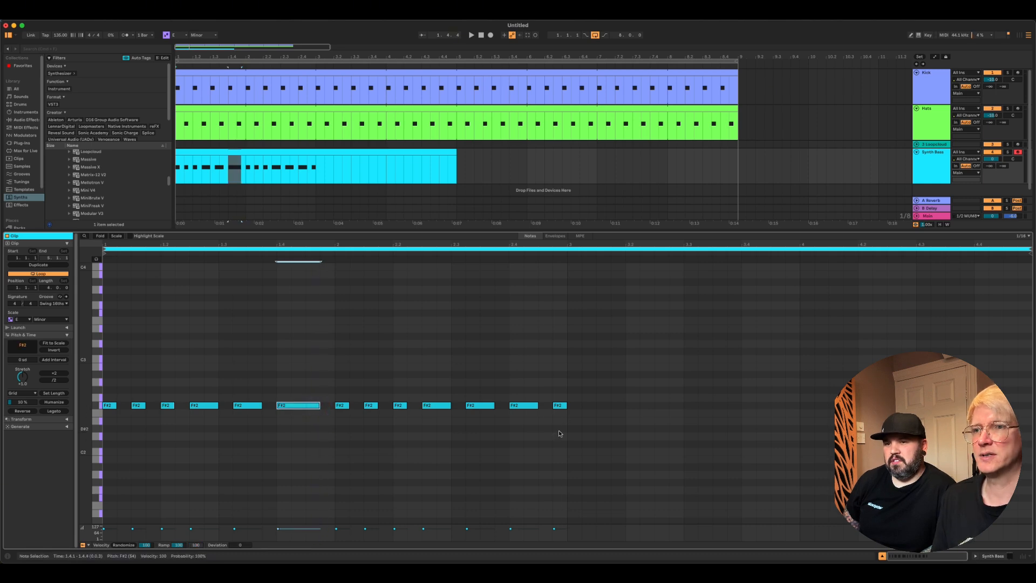
# Duplicate the two-bar F#2 pattern into bars 3 and 4, and delete the extra F#2 note just before bar 3
pyautogui.moveTo(568, 452)
pyautogui.mouseDown()
pyautogui.moveTo(126, 394)
pyautogui.moveTo(580, 454)
pyautogui.mouseUp()
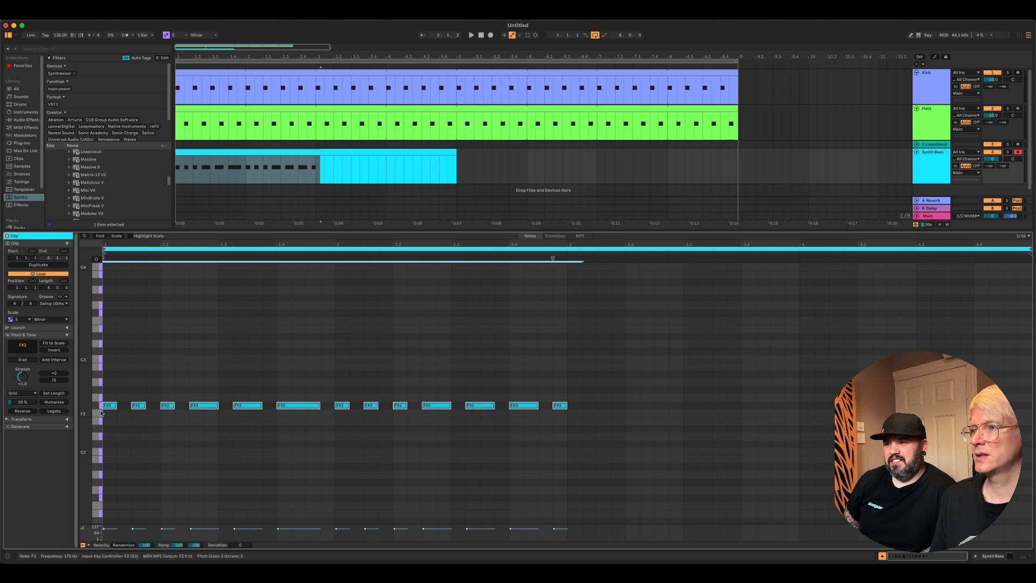
pyautogui.hotkey('ctrl', 'd')
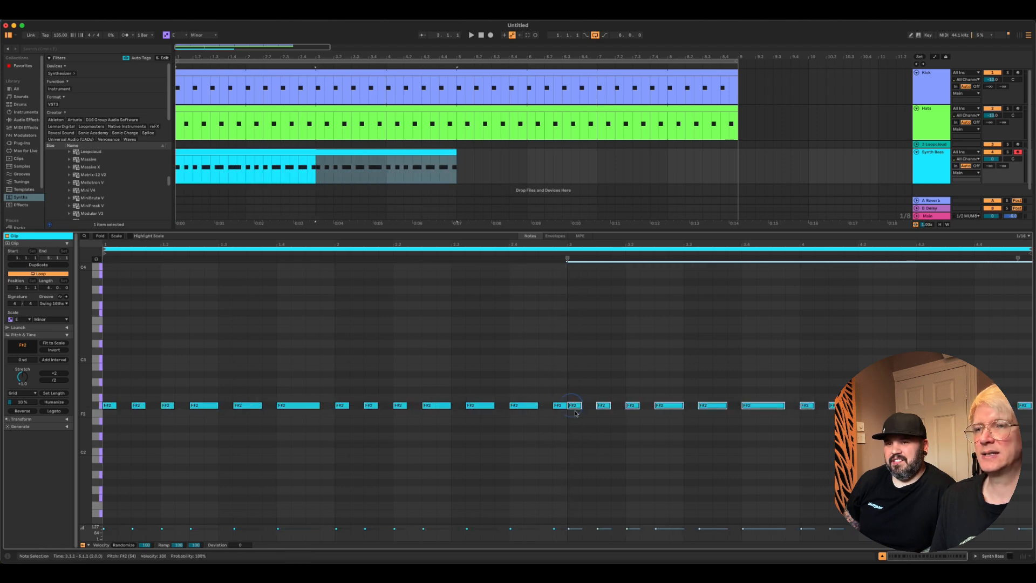
pyautogui.click(559, 432)
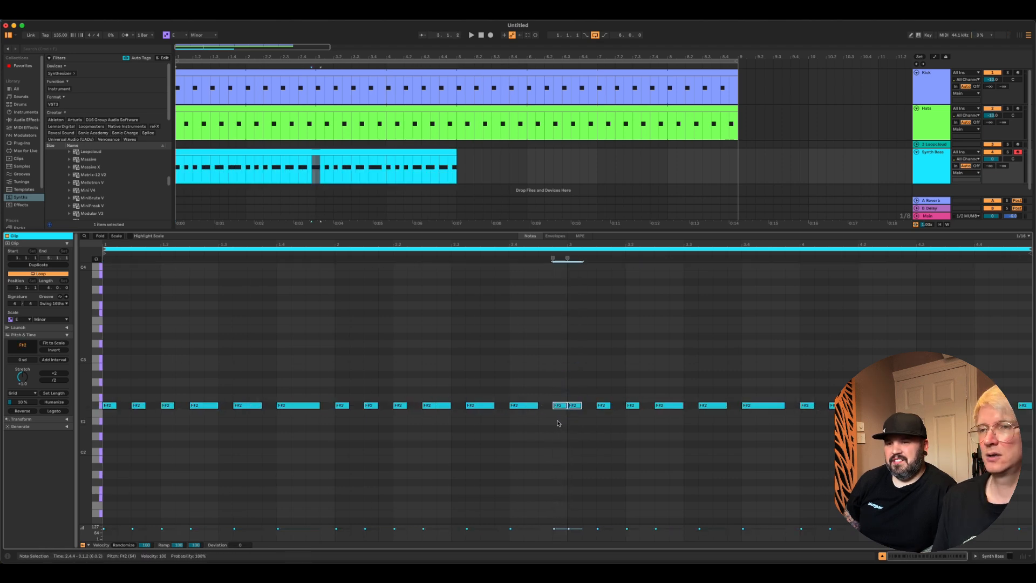
pyautogui.moveTo(558, 426); pyautogui.dragTo(555, 383)
pyautogui.press('Delete')
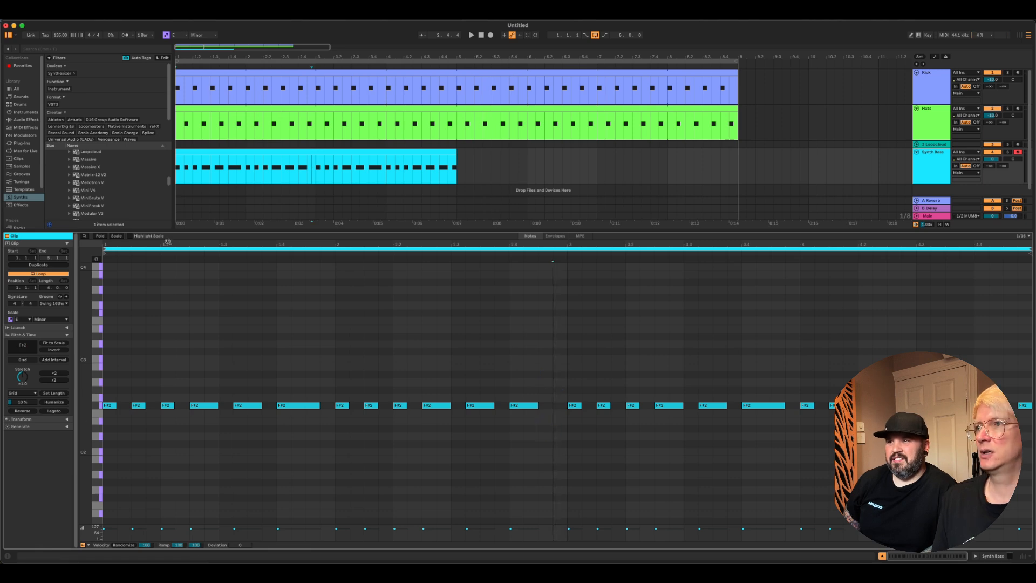
# Mute the Kick and Hats tracks and play back the Synth Bass pattern on its own
pyautogui.press('space')
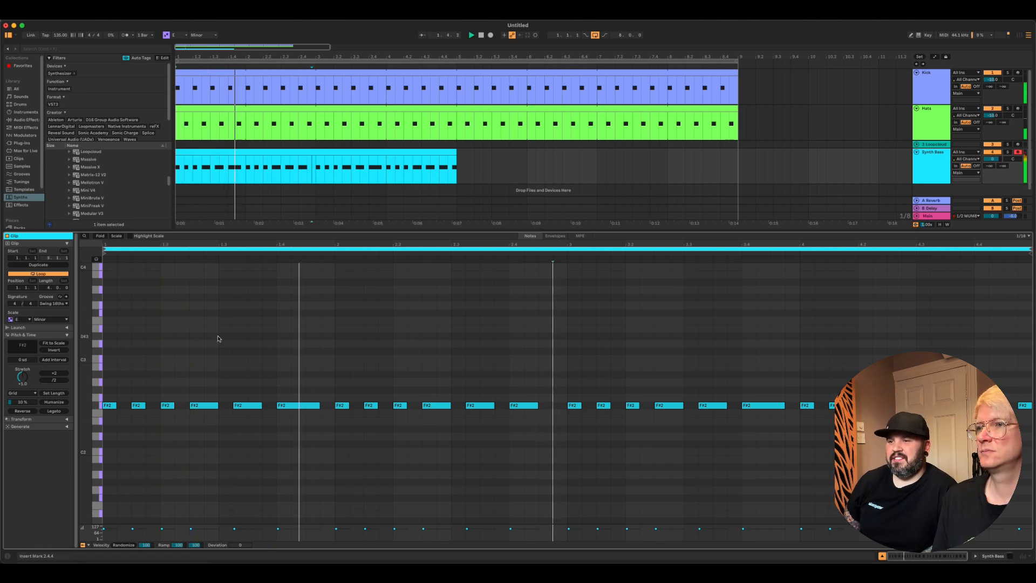
pyautogui.click(992, 72)
pyautogui.click(992, 108)
pyautogui.press('space')
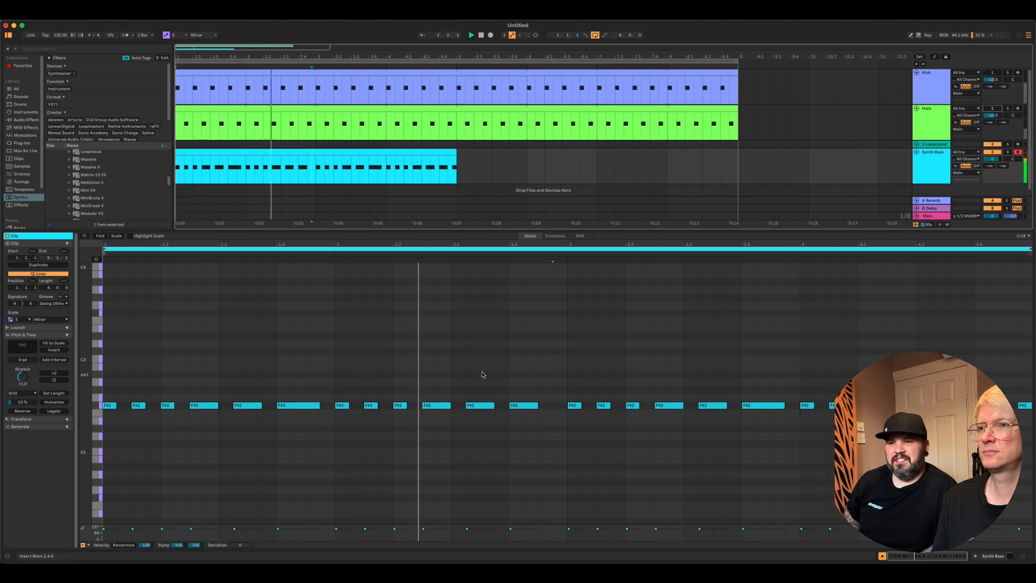
# Add an F#2 note at 2.4.3 in the Synth Bass clip and delete all notes in bars 3 and 4
pyautogui.press('space')
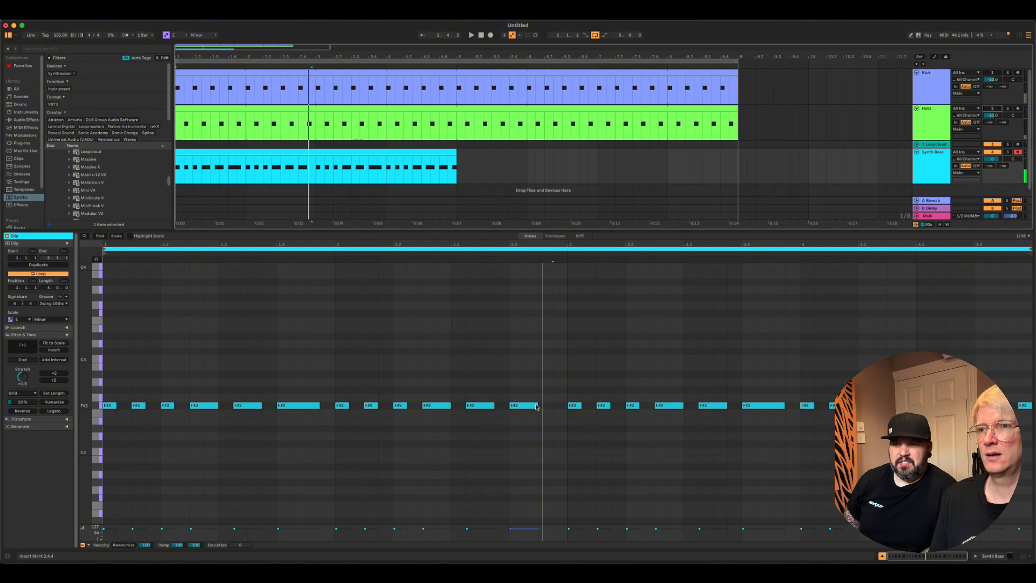
pyautogui.doubleClick(550, 406)
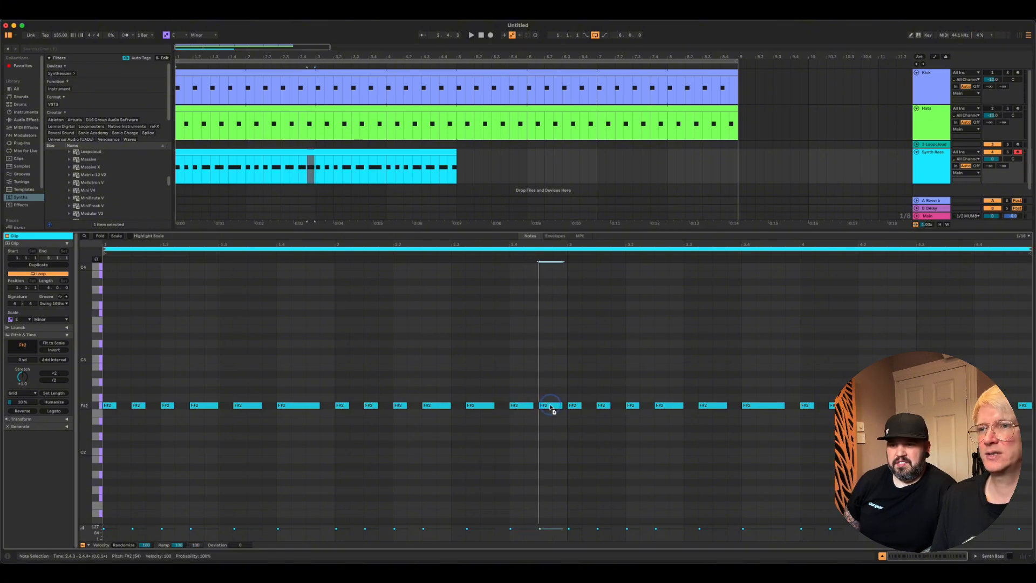
pyautogui.moveTo(571, 427); pyautogui.dragTo(1030, 402)
pyautogui.press('Delete')
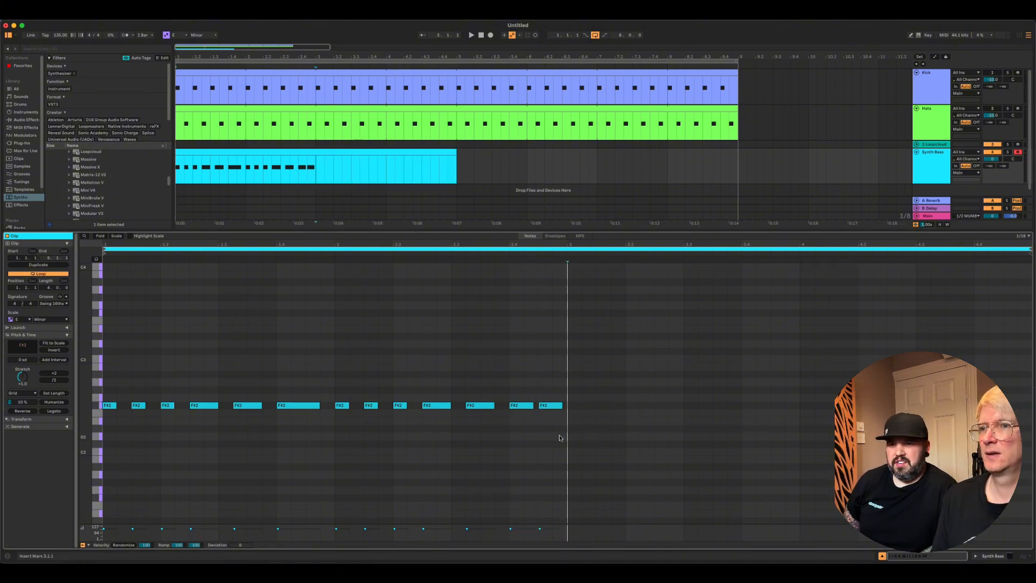
# Duplicate the first two bars of the Synth Bass pattern into bars 3 and 4 and play it back
pyautogui.moveTo(560, 435); pyautogui.dragTo(1, 369)
pyautogui.press('super+d')
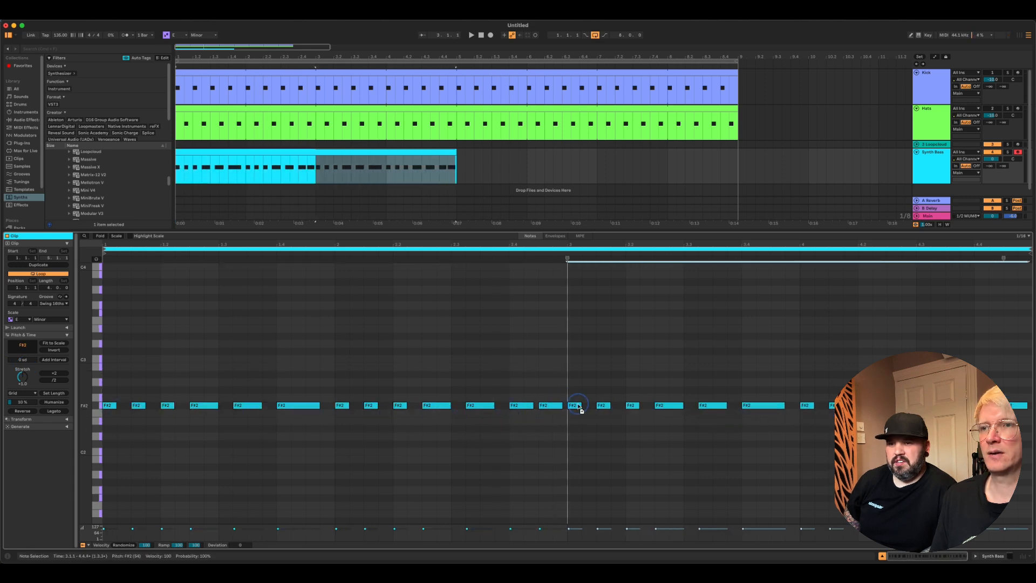
pyautogui.click(576, 435)
pyautogui.press('space')
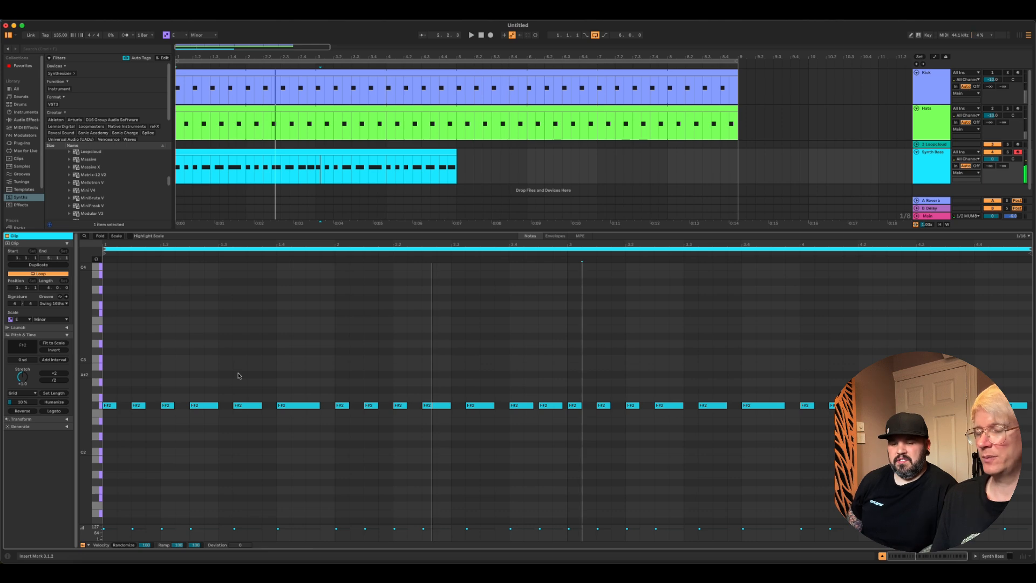
# Transpose all Synth Bass notes down one octave to F#1 and listen to the result
pyautogui.press('super+a')
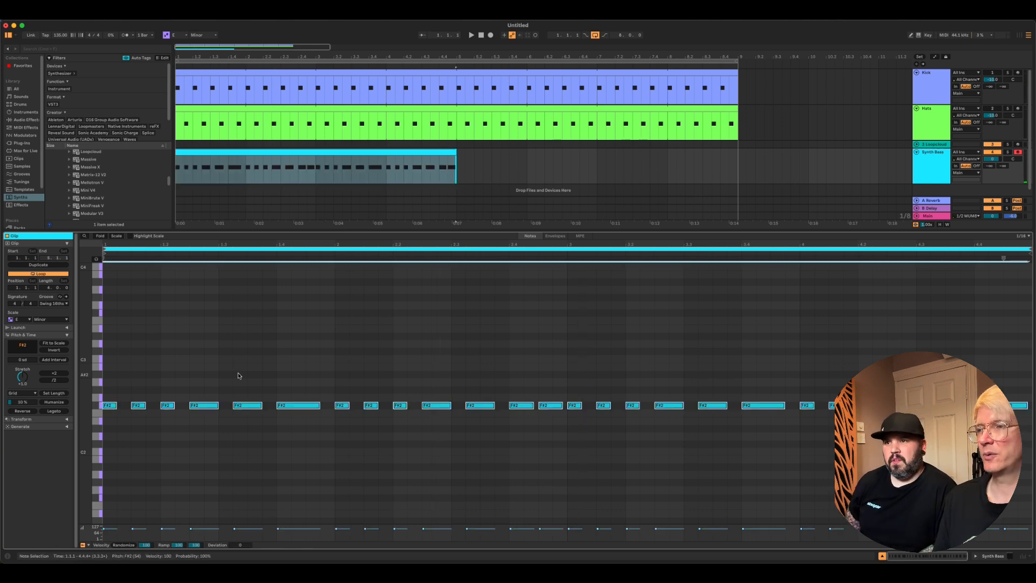
pyautogui.hotkey('shift', 'Down')
pyautogui.press('space')
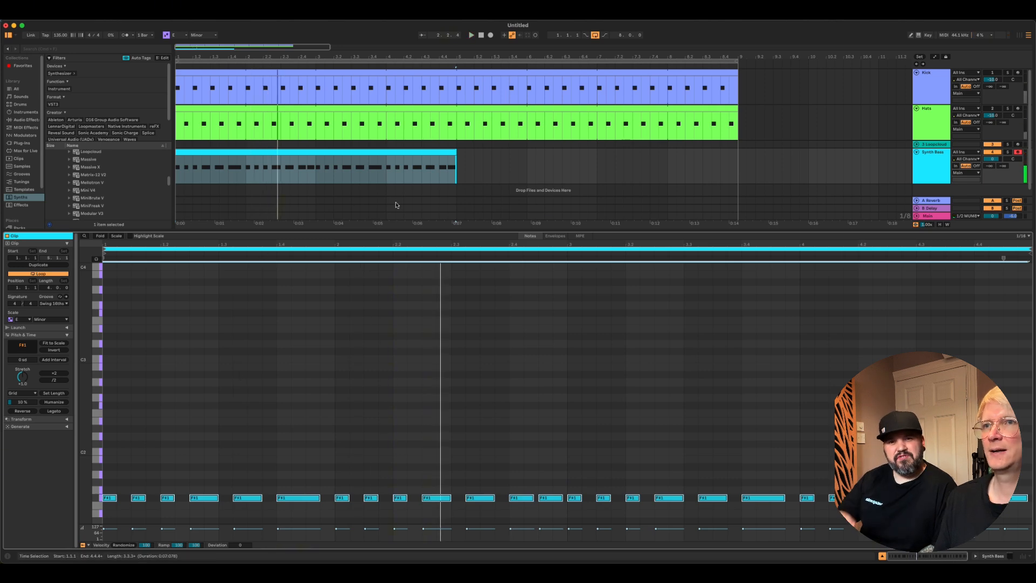
# Add the EQ Eight audio effect after Serum 2 on the Synth Bass track
pyautogui.moveTo(866, 230); pyautogui.dragTo(867, 209)
pyautogui.click(926, 148)
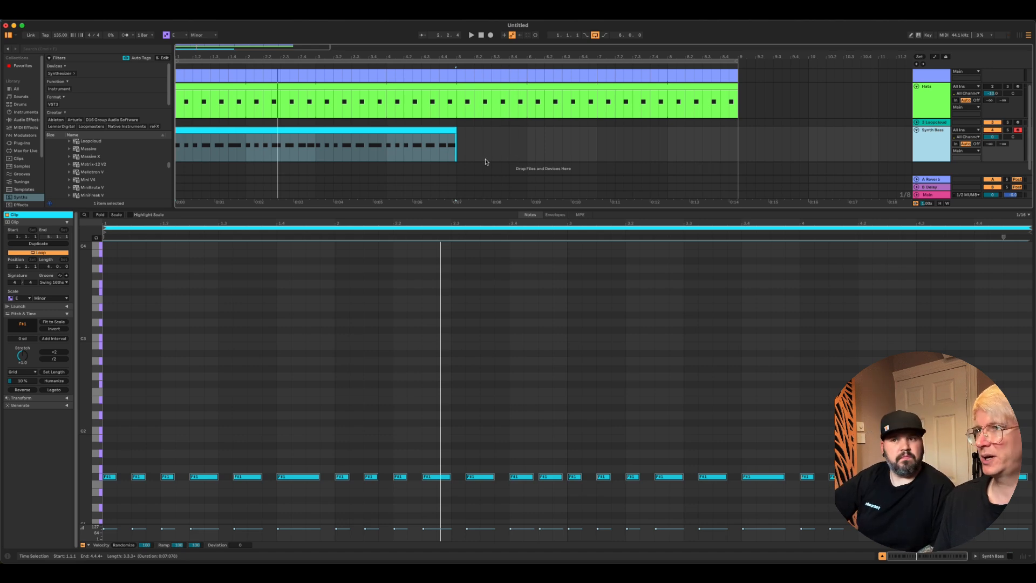
pyautogui.click(24, 120)
pyautogui.scroll(-1, 90, 158)
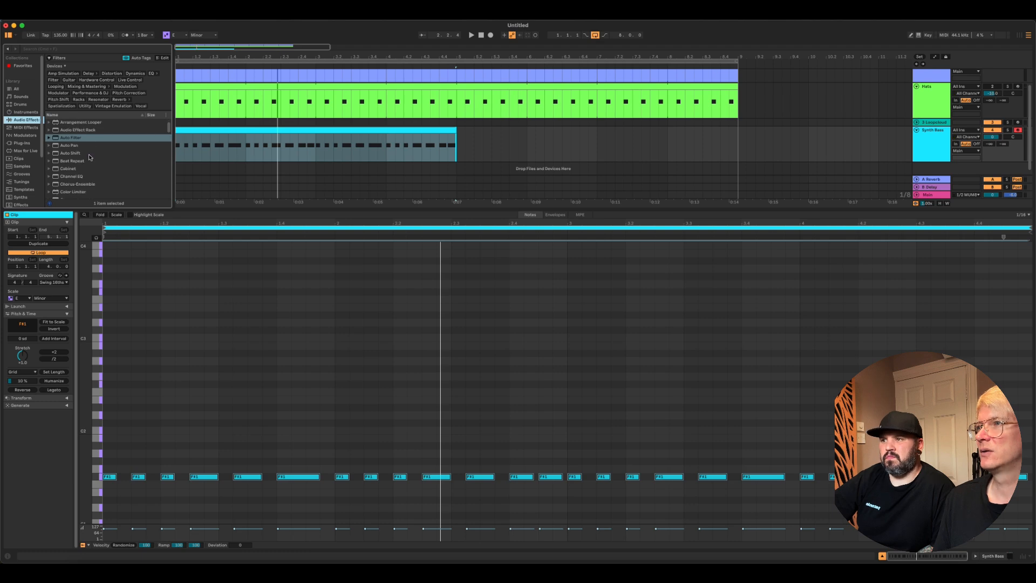
pyautogui.scroll(-6, 91, 171)
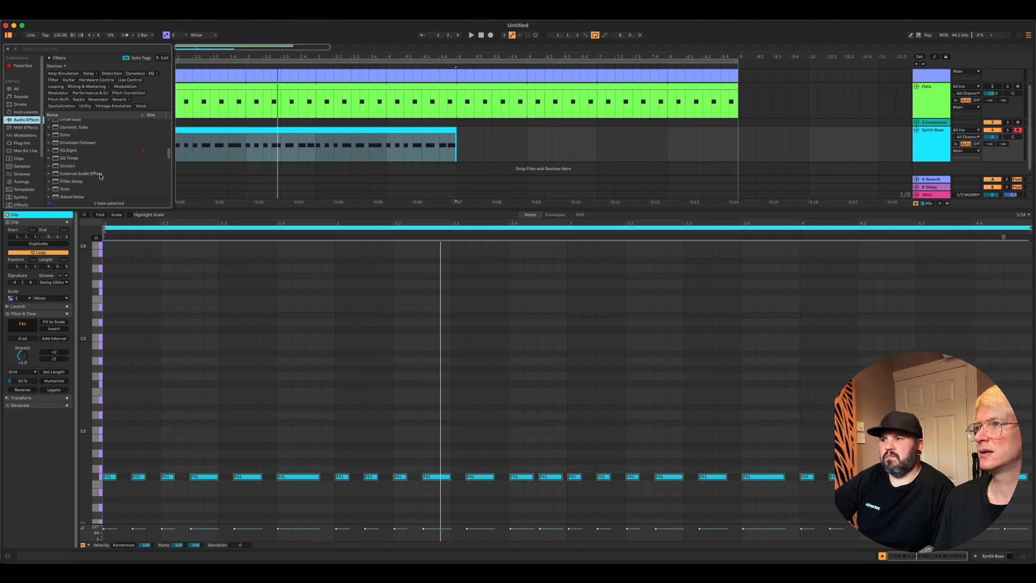
pyautogui.moveTo(67, 153); pyautogui.dragTo(276, 143)
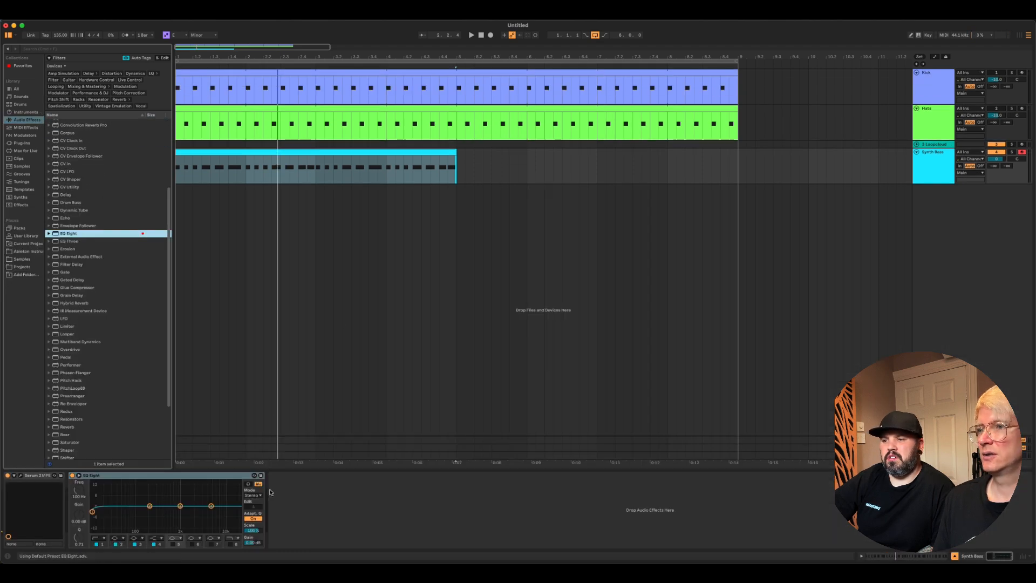
# Enable EQ Eight's band 8 as a high cut and lower it to about 2.85 kHz while the bass plays
pyautogui.click(231, 544)
pyautogui.press('space')
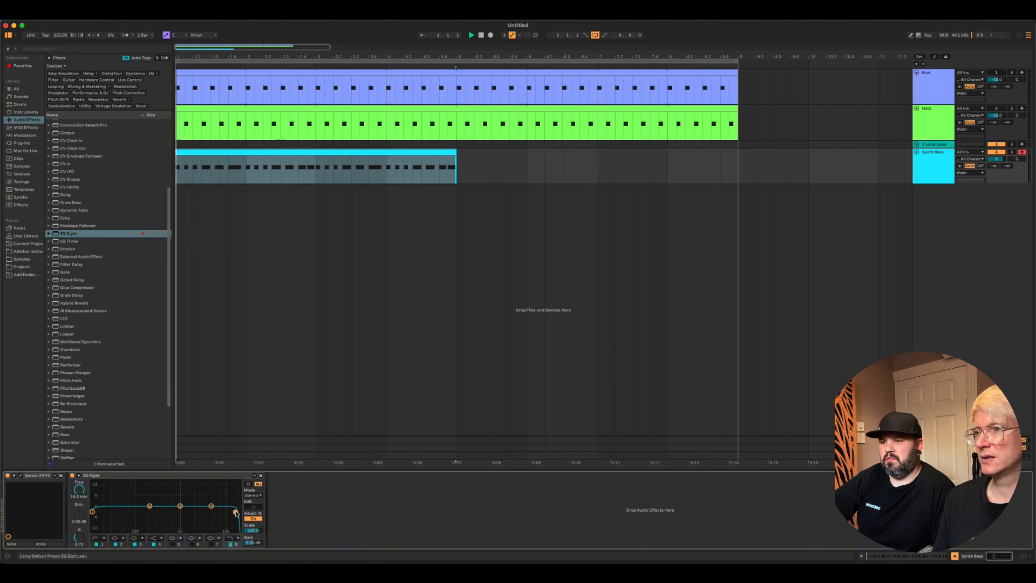
pyautogui.moveTo(238, 513); pyautogui.dragTo(200, 512)
pyautogui.press('space')
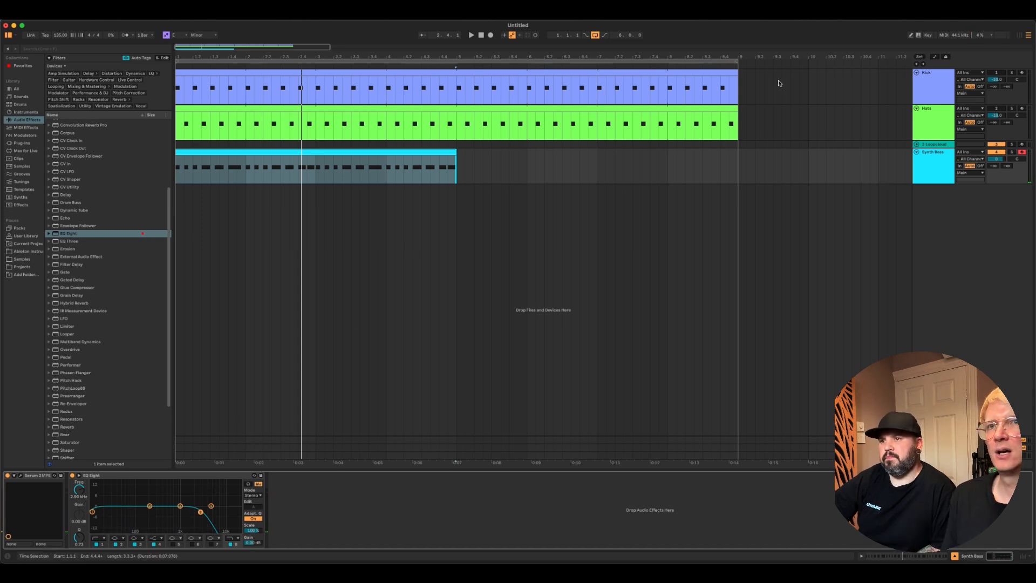
# Add a new Serum 2 instrument track directly above the Synth Bass track
pyautogui.click(929, 176)
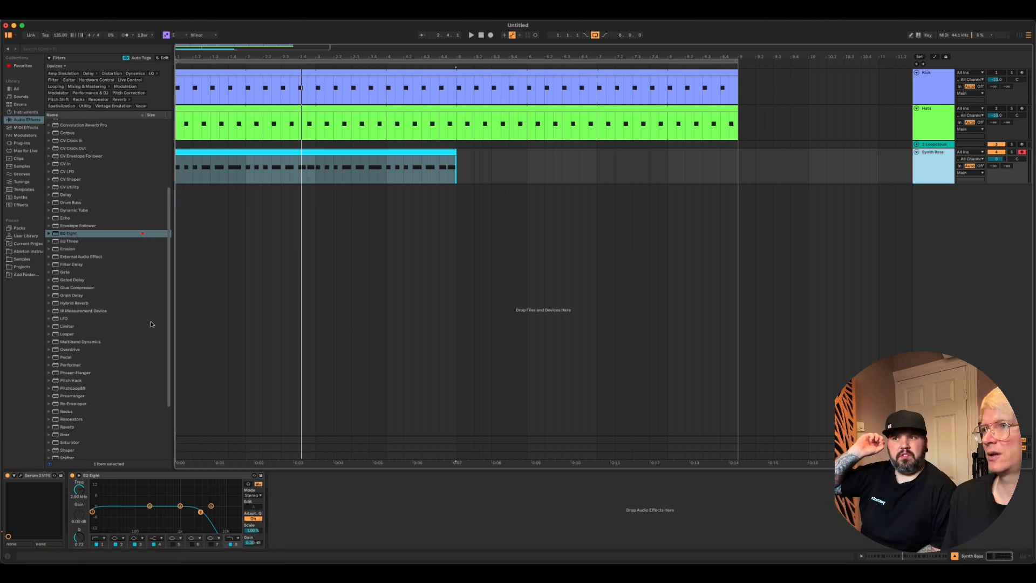
pyautogui.scroll(-5, 151, 325)
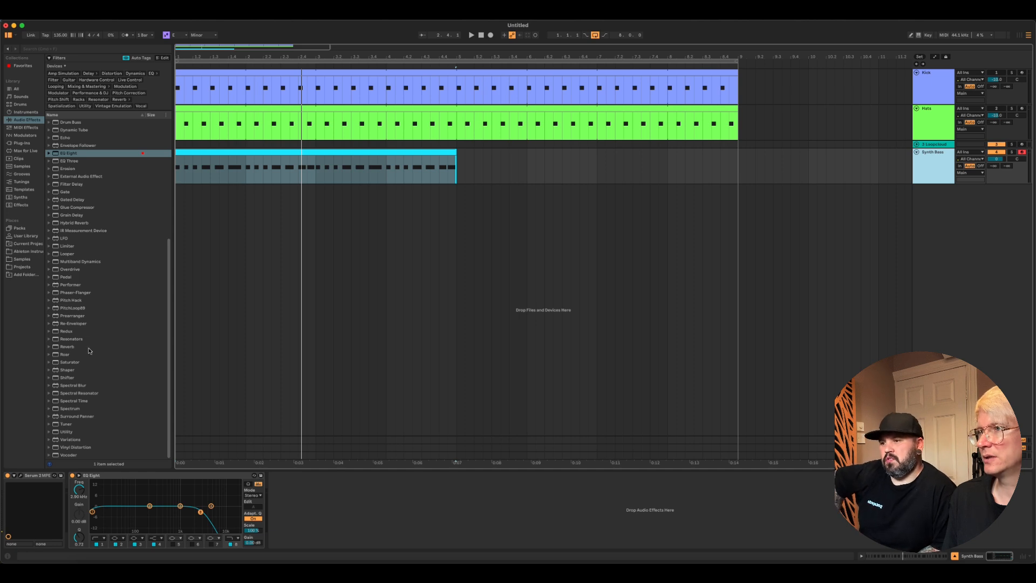
pyautogui.click(16, 198)
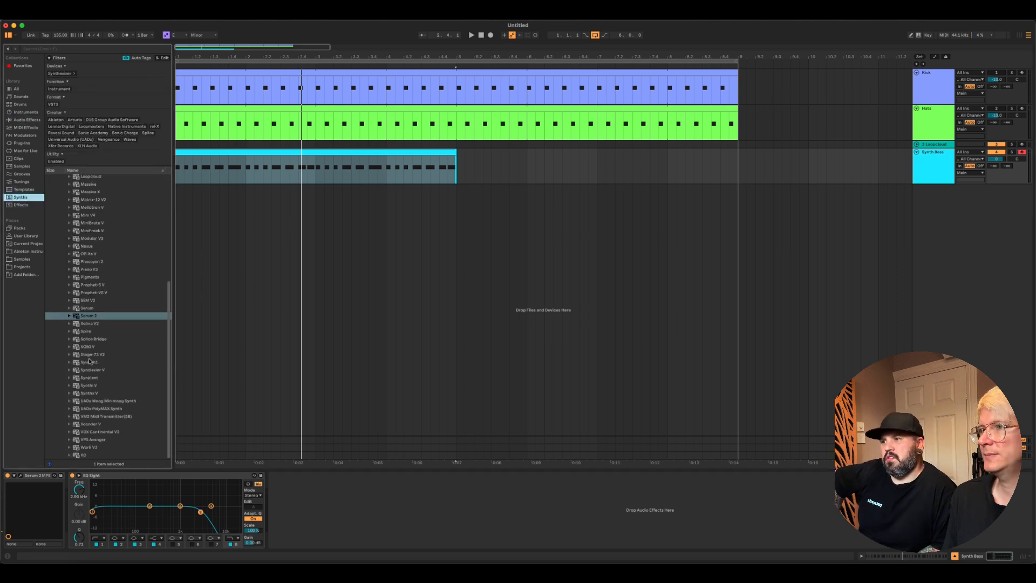
pyautogui.moveTo(87, 318); pyautogui.dragTo(933, 153)
pyautogui.moveTo(514, 163); pyautogui.dragTo(472, 163)
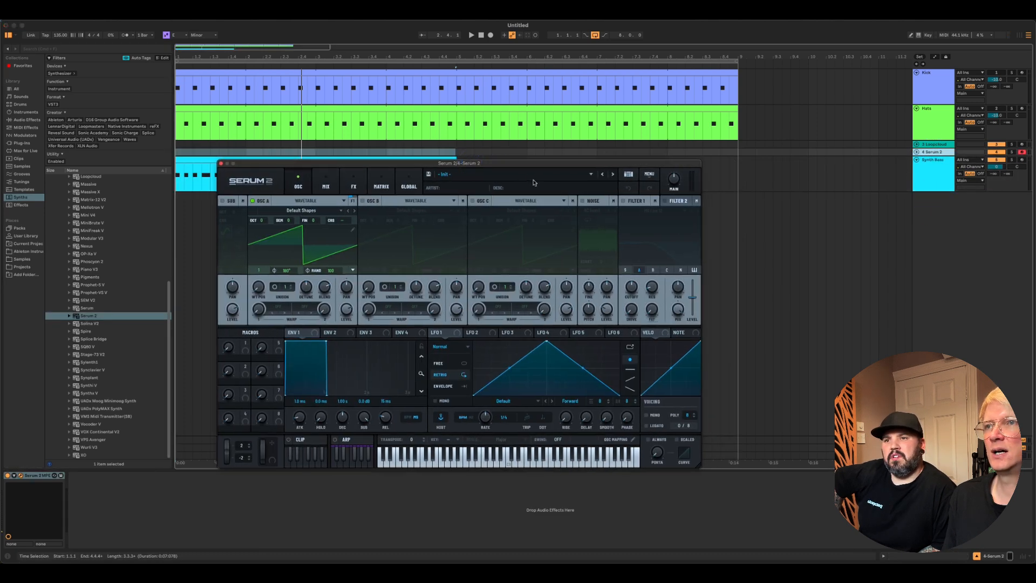
# Load the preset LEAD - Excess from the RY - Hard Techno - Drop Sounds Only Vol. 1 folder in the new Serum 2
pyautogui.click(521, 173)
pyautogui.moveTo(532, 196)
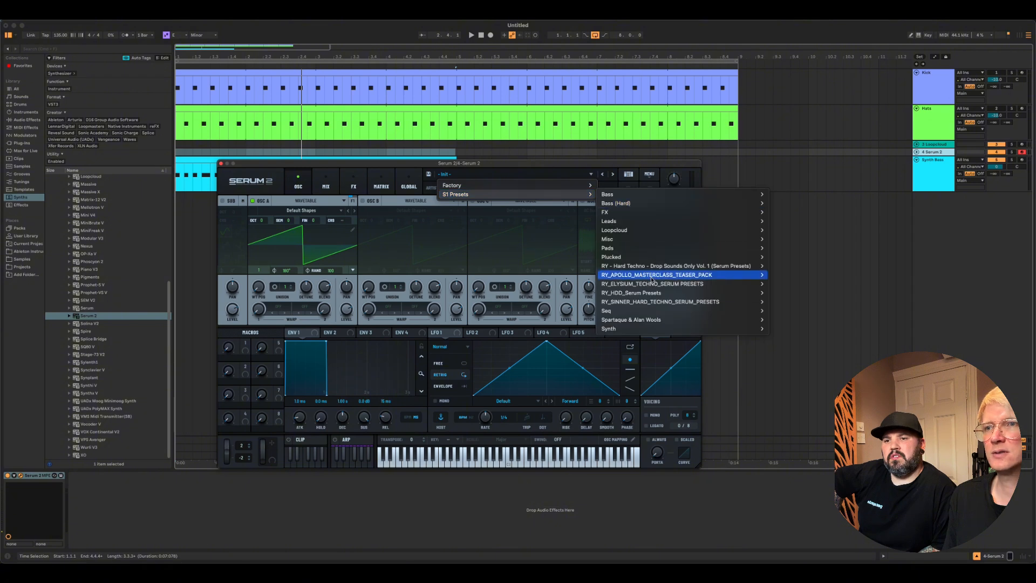
pyautogui.moveTo(653, 267)
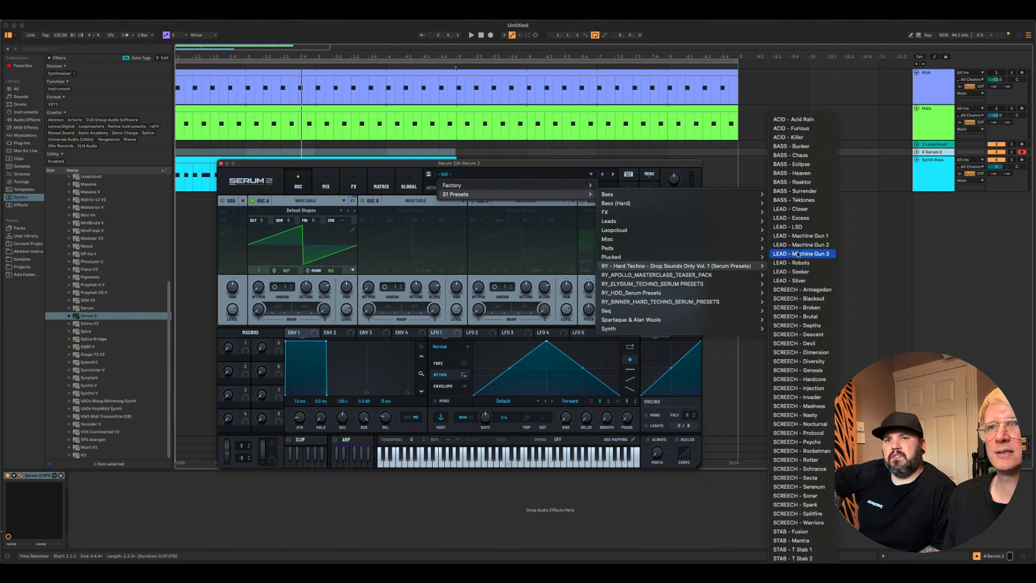
pyautogui.click(811, 219)
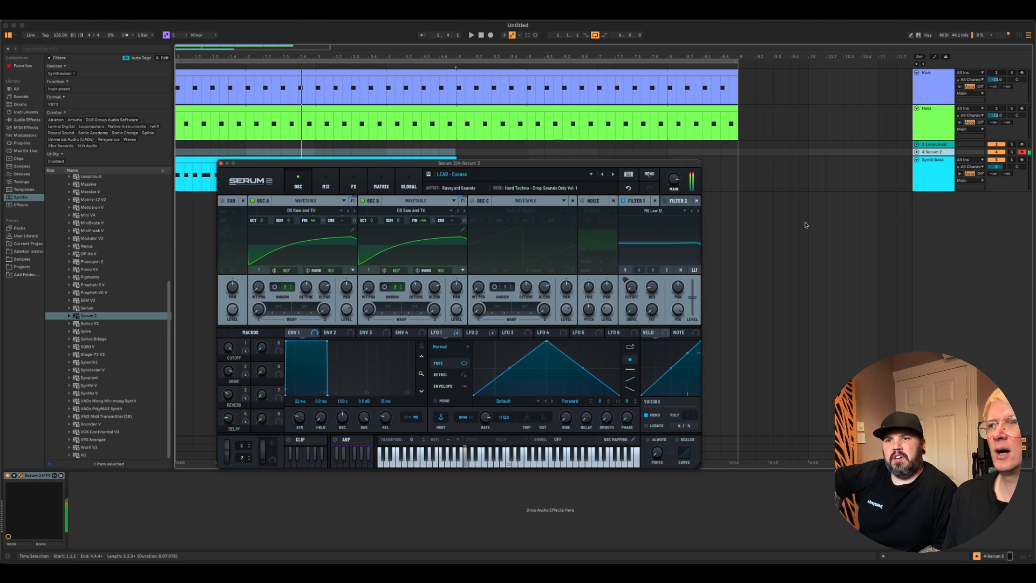
pyautogui.click(221, 163)
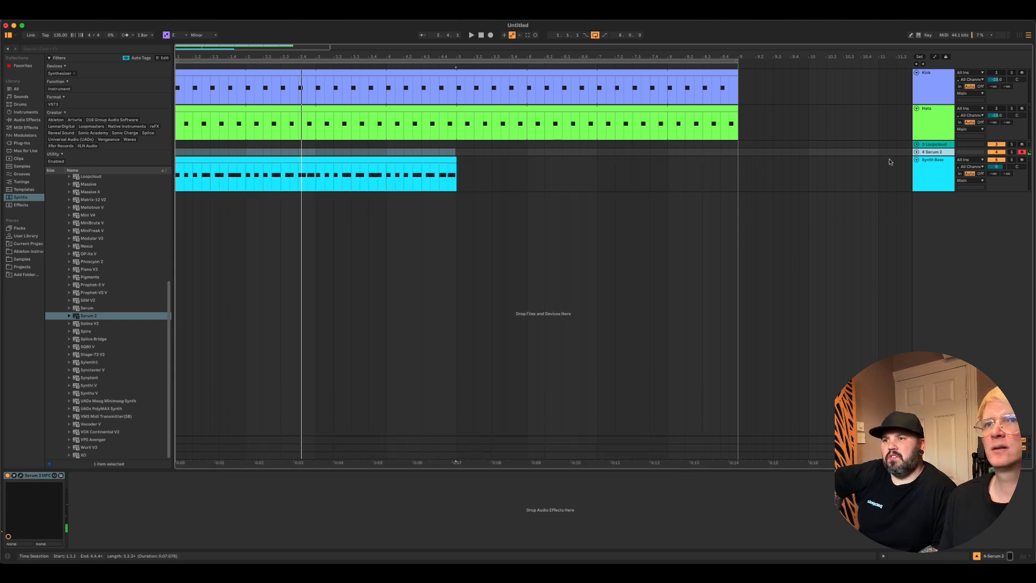
# Unfold the new Serum 2 track, copy the Synth Bass clip onto it at bar 1, and play both tracks
pyautogui.click(917, 152)
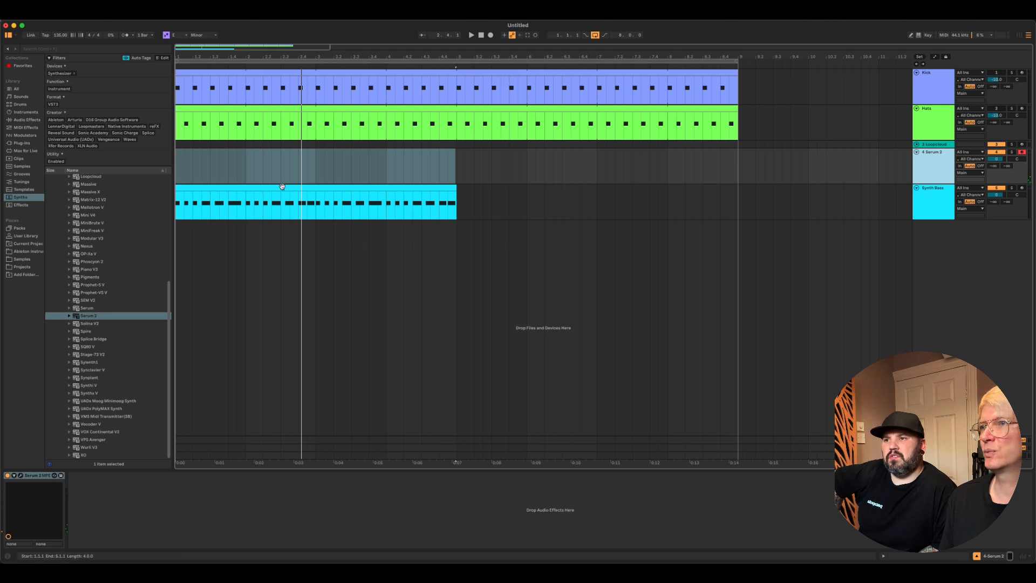
pyautogui.click(281, 168)
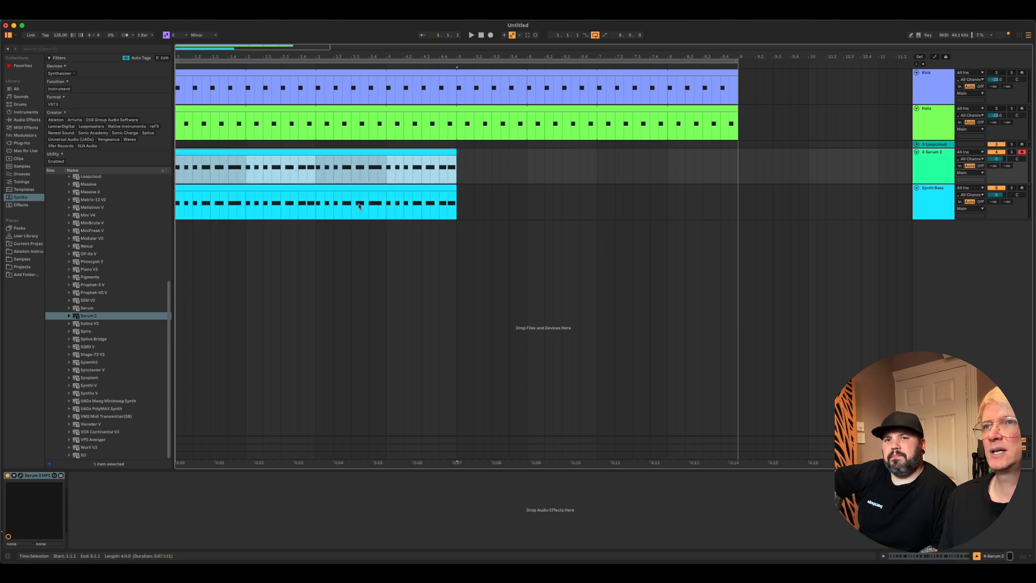
pyautogui.click(277, 227)
pyautogui.press('space')
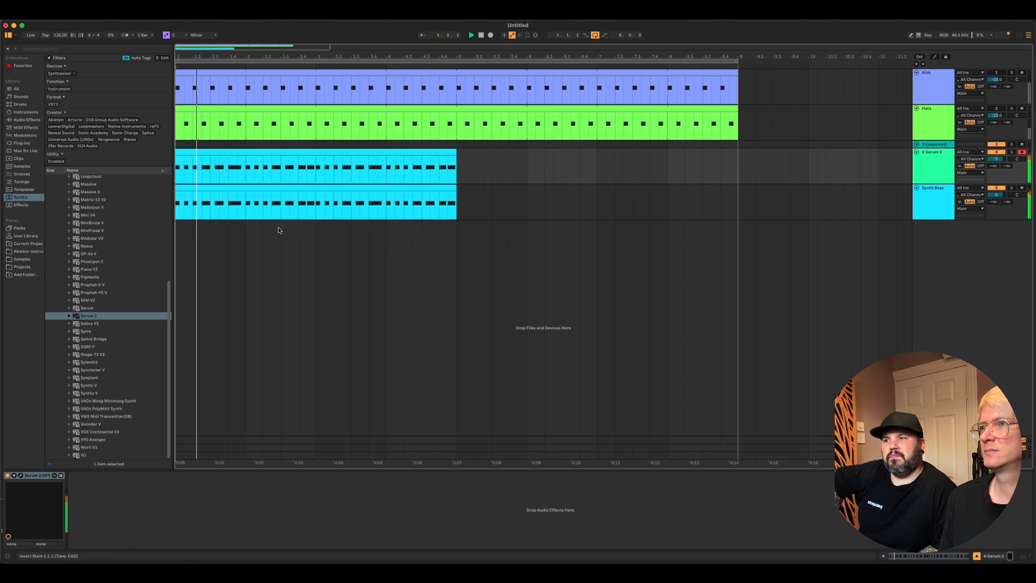
# Transpose all notes in the copied Serum 2 clip up two octaves to F#3, listening to the pattern along the way
pyautogui.click(948, 171)
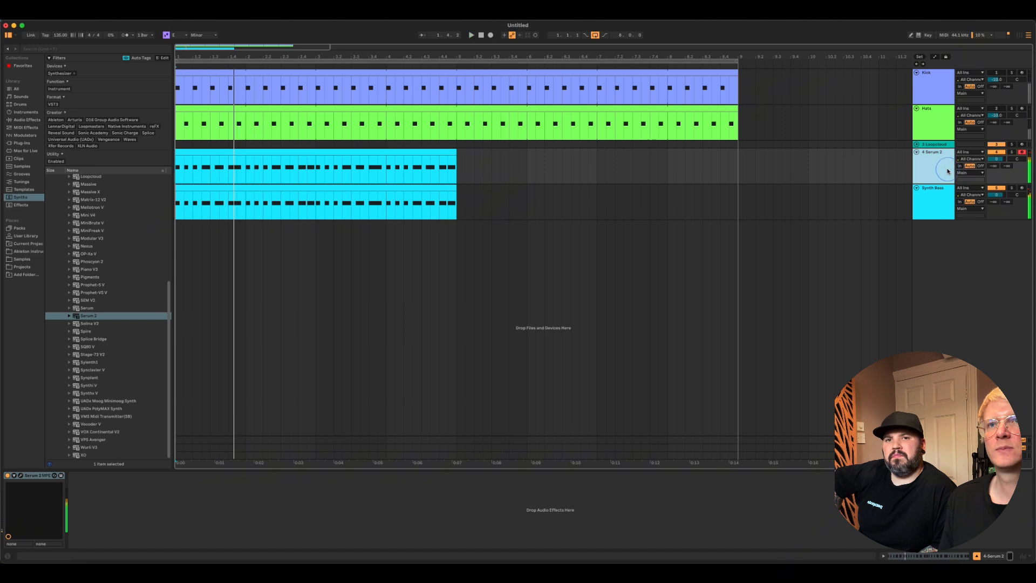
pyautogui.doubleClick(378, 154)
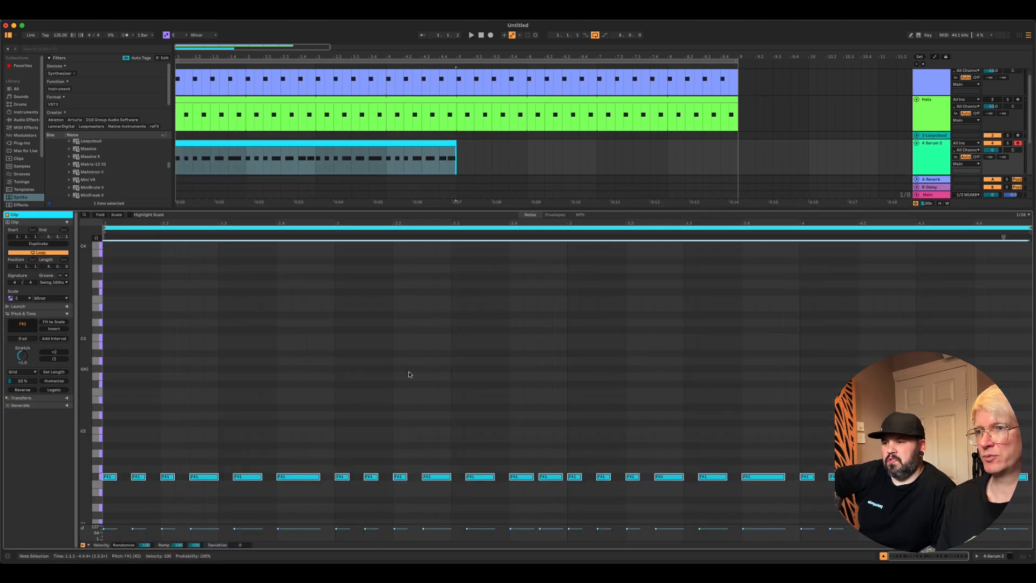
pyautogui.hotkey('shift', 'Up')
pyautogui.press('space')
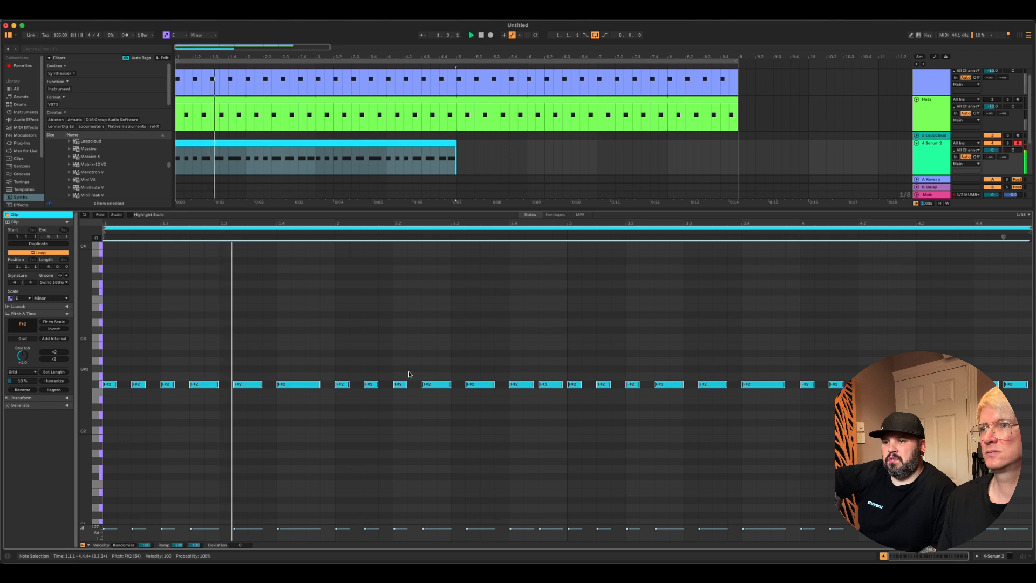
pyautogui.hotkey('shift', 'Up')
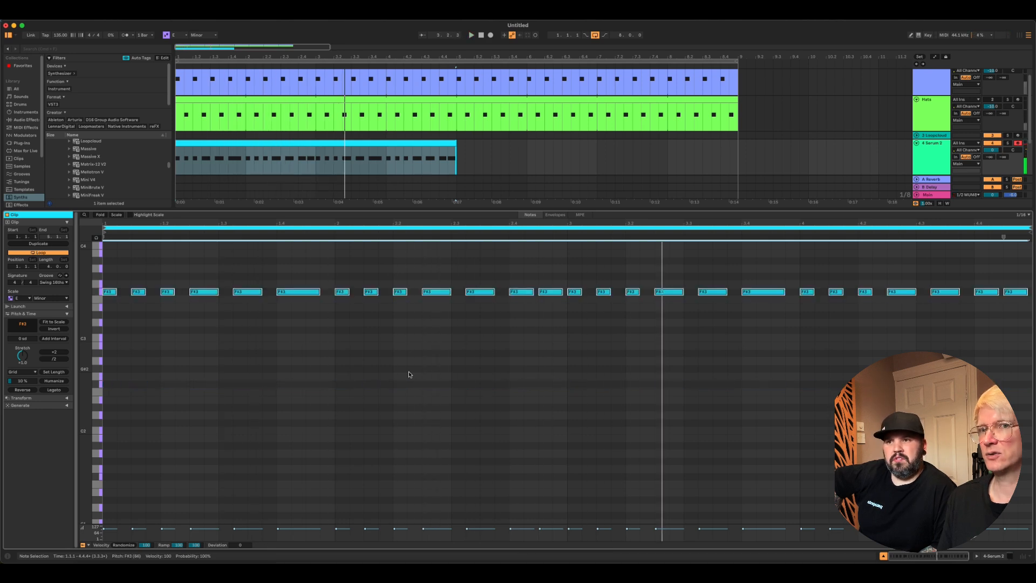
# Add EQ Eight to the new Serum 2 track and raise its band 1 low cut to about 245 Hz during playback
pyautogui.click(881, 166)
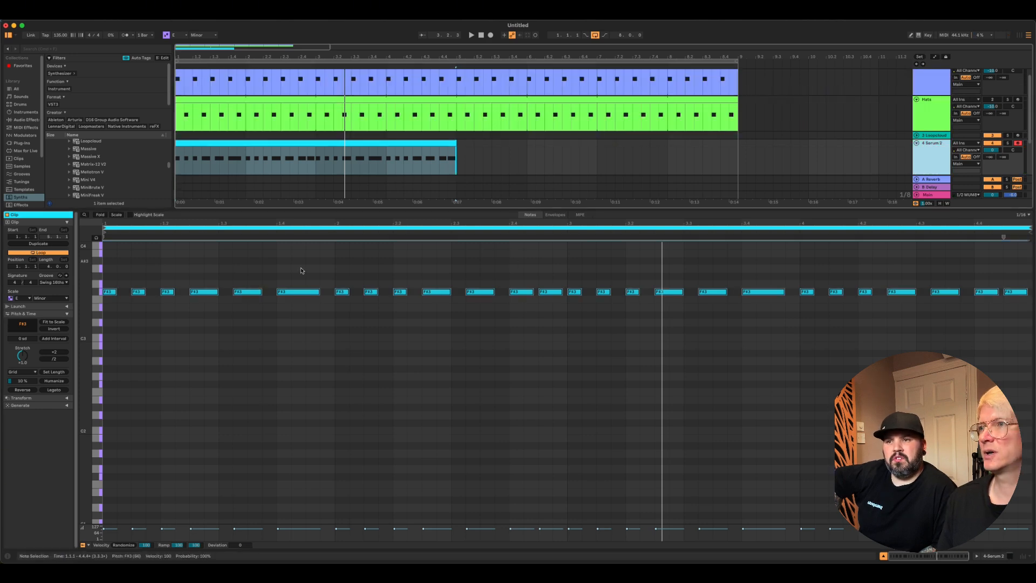
pyautogui.press('Tab')
pyautogui.press('Tab')
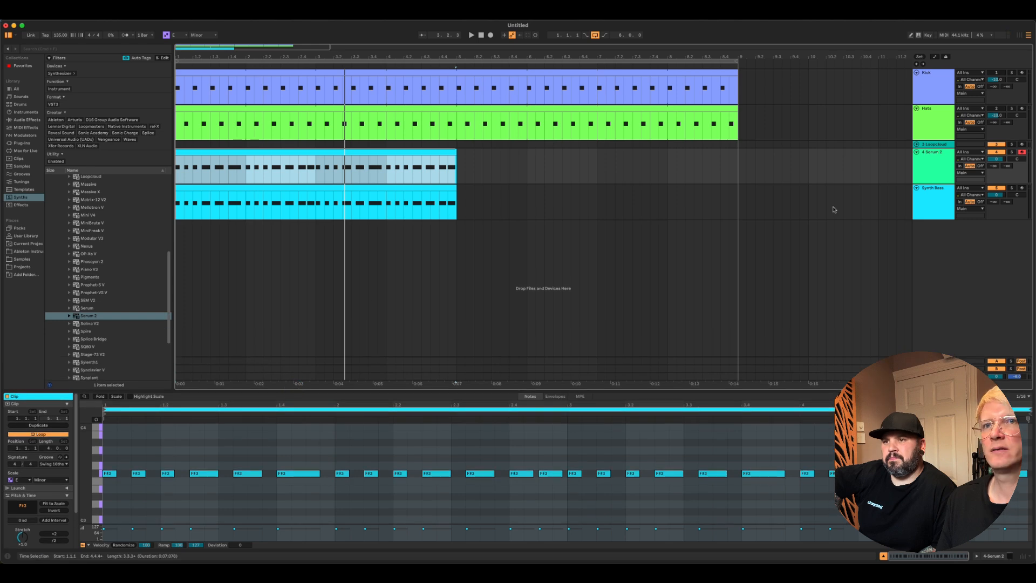
pyautogui.hotkey('shift', 'Tab')
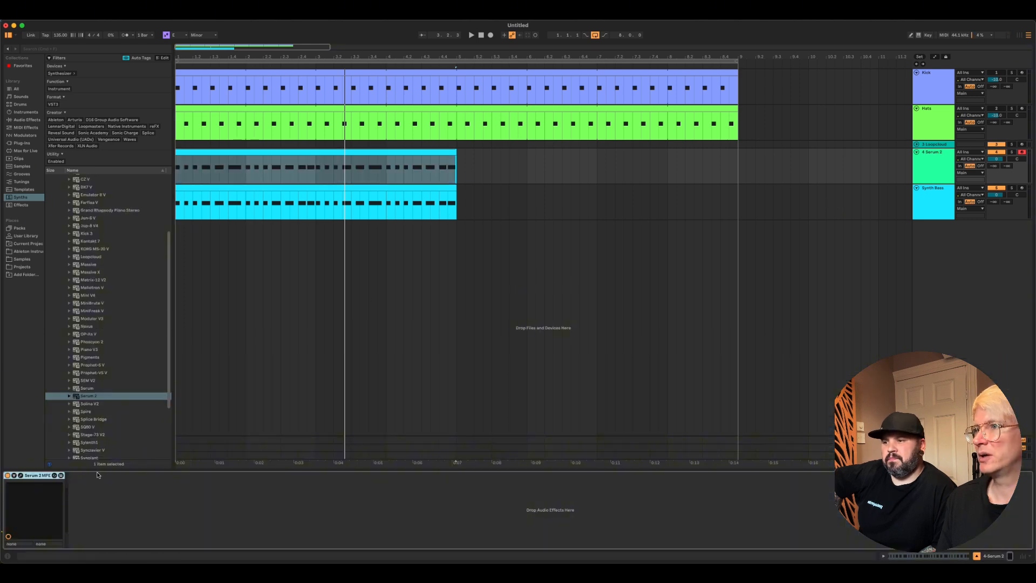
pyautogui.click(25, 120)
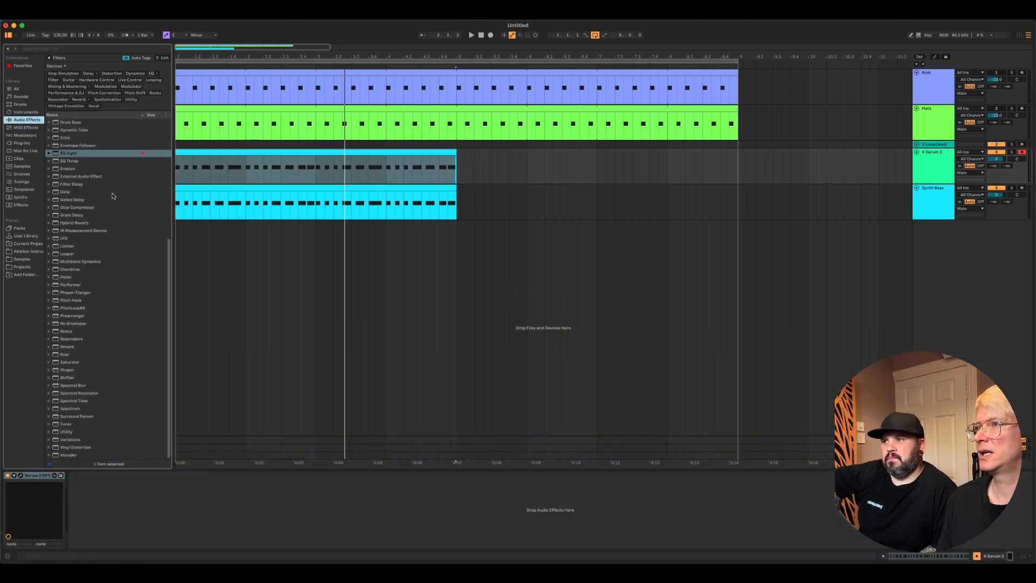
pyautogui.moveTo(66, 153); pyautogui.dragTo(398, 166)
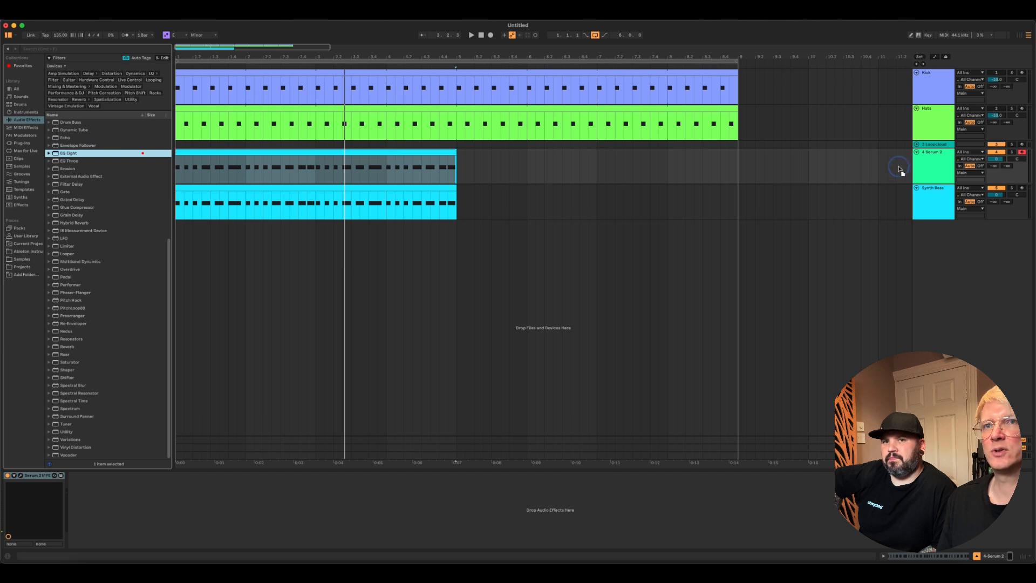
pyautogui.moveTo(925, 166); pyautogui.dragTo(925, 167)
pyautogui.press('space')
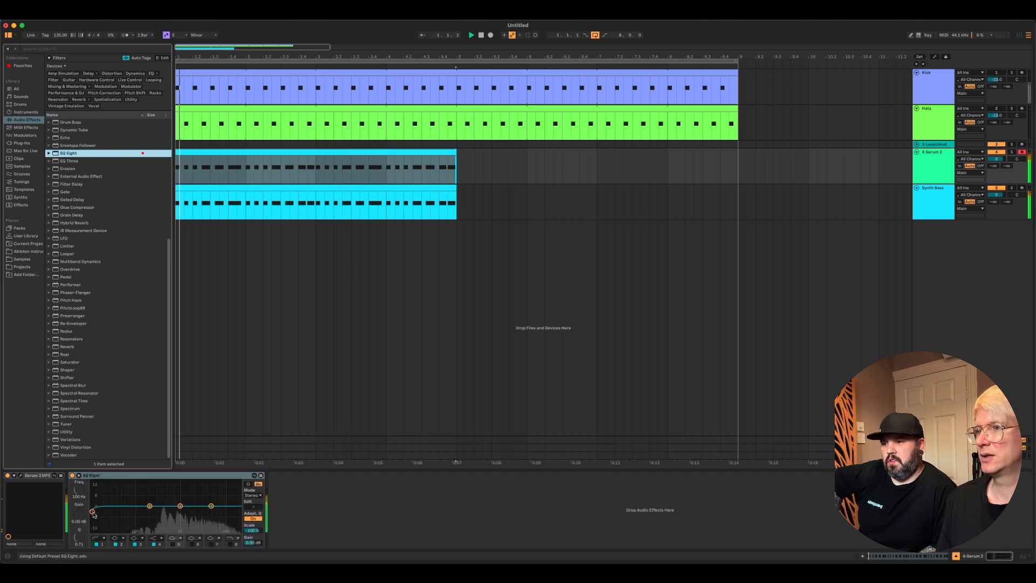
pyautogui.moveTo(92, 511); pyautogui.dragTo(154, 513)
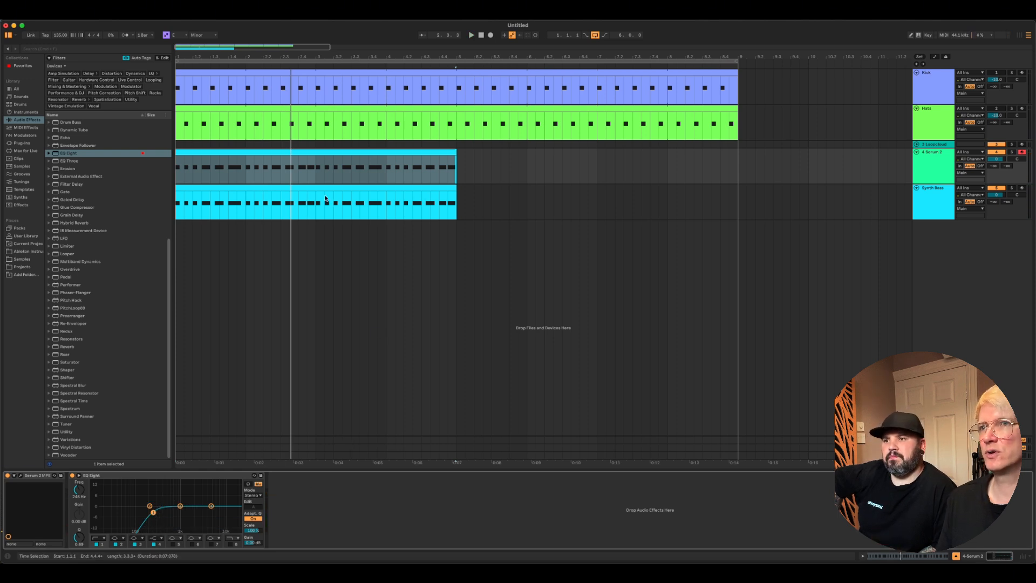
# Lower the high cut in the Synth Bass track's EQ Eight to about 650 Hz during playback
pyautogui.click(325, 198)
pyautogui.press('space')
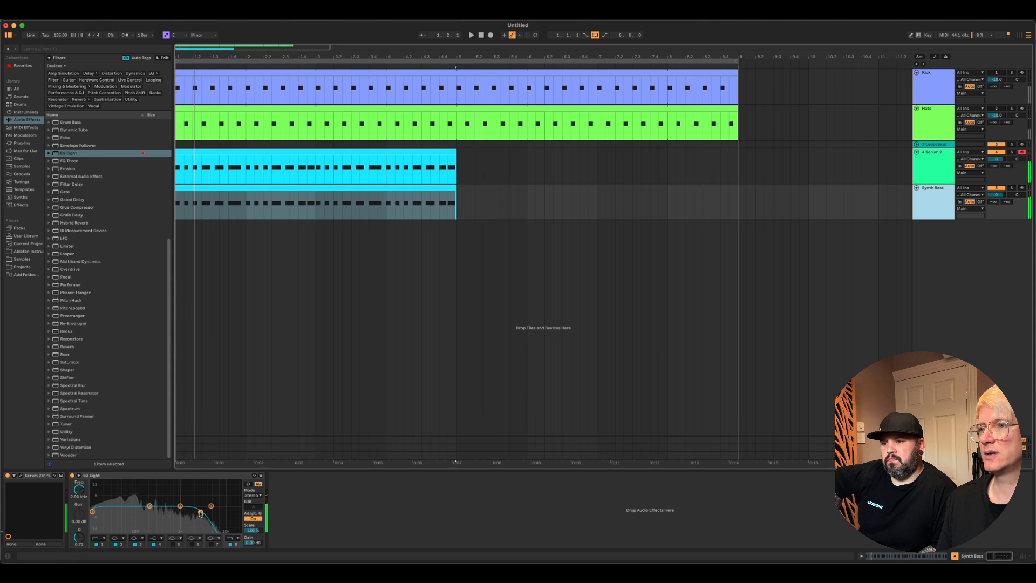
pyautogui.moveTo(201, 512); pyautogui.dragTo(171, 512)
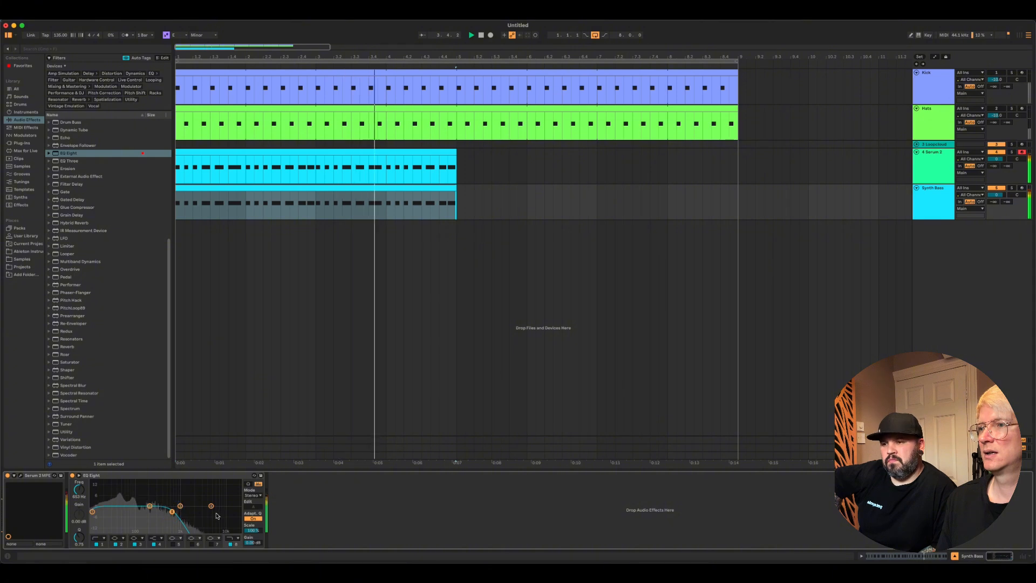
pyautogui.press('space')
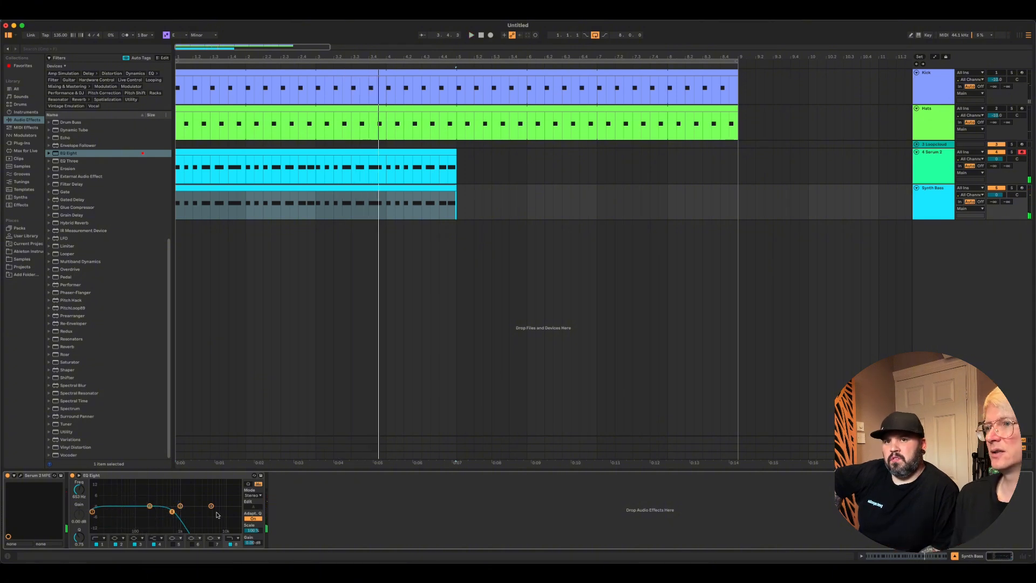
# Rename the 4 Serum 2 track to Synth Mid and add another Serum 2 on a new MIDI track named Synth Top
pyautogui.click(921, 173)
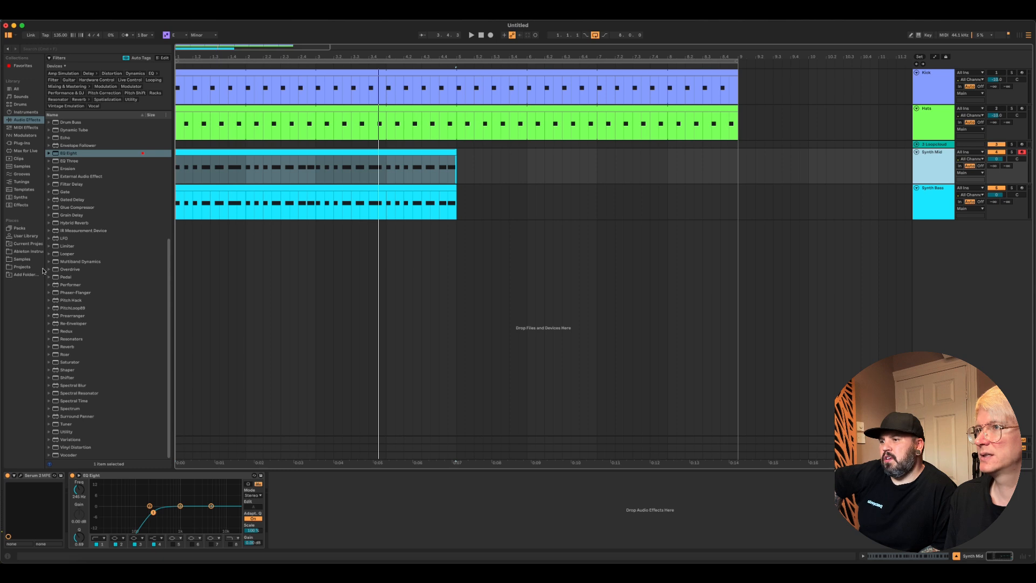
pyautogui.click(21, 197)
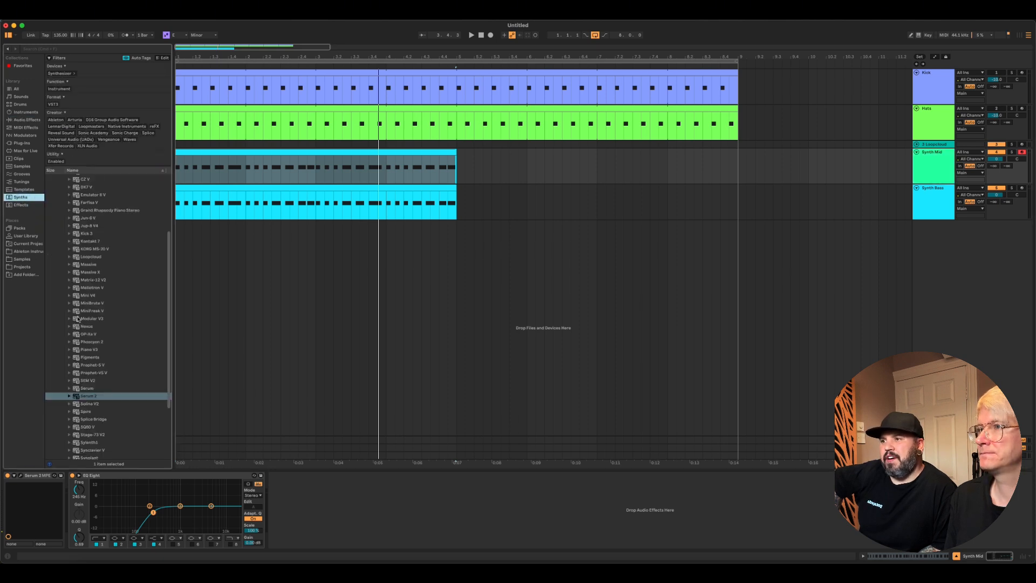
pyautogui.moveTo(88, 398); pyautogui.dragTo(870, 268)
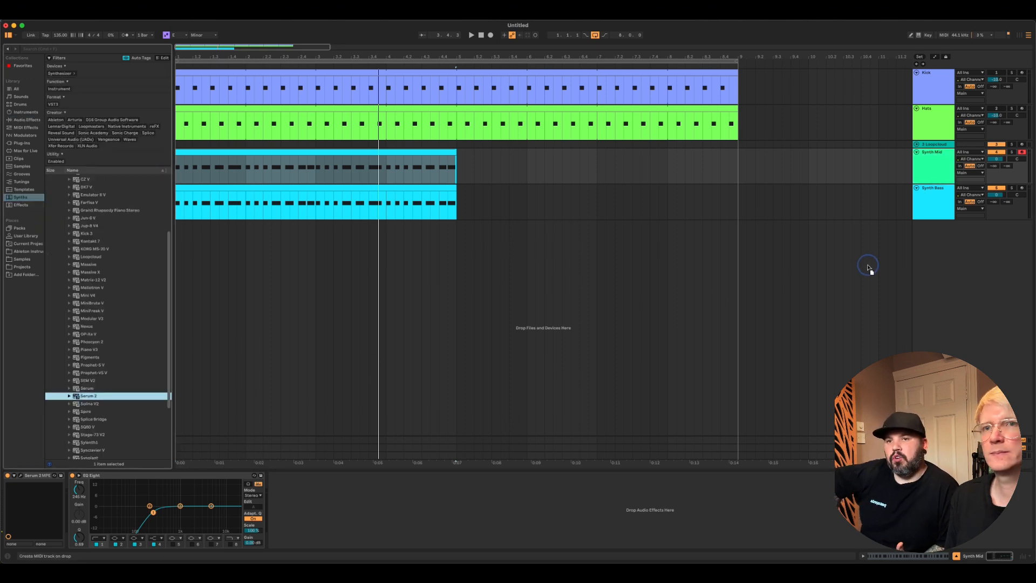
pyautogui.moveTo(940, 257); pyautogui.dragTo(939, 256)
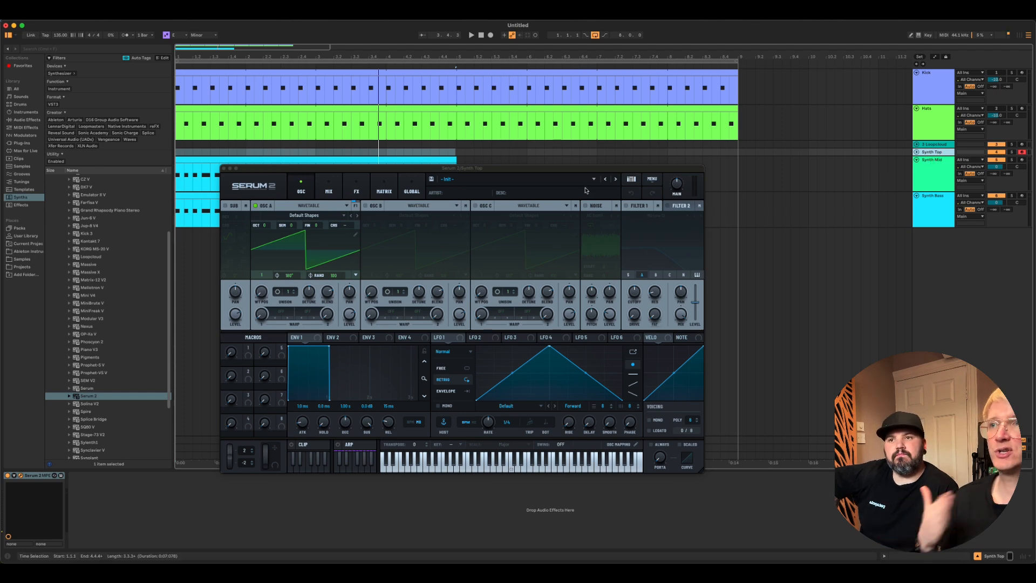
# Load the preset LEAD - Arcanus from the RY_APOLLO_MASTERCLASS_TEASER_PACK folder in the Synth Top Serum 2 and close its window
pyautogui.click(510, 179)
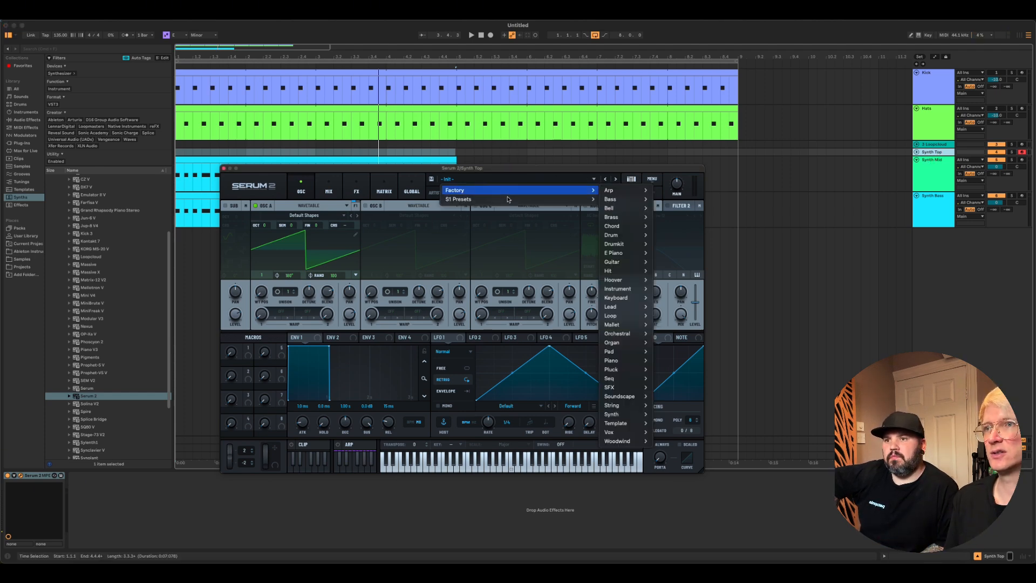
pyautogui.moveTo(510, 199)
pyautogui.moveTo(667, 227)
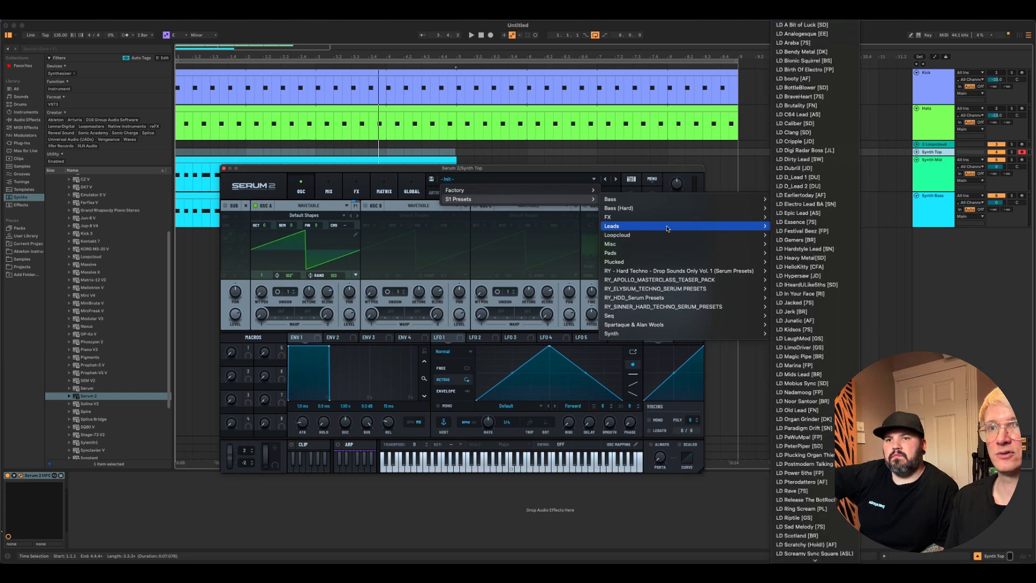
pyautogui.moveTo(672, 271)
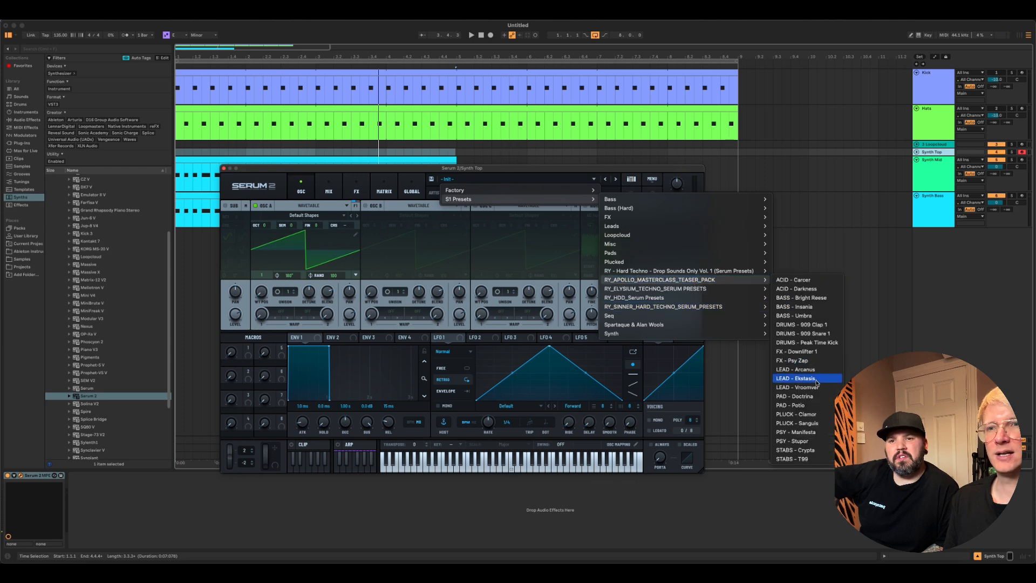
pyautogui.click(815, 371)
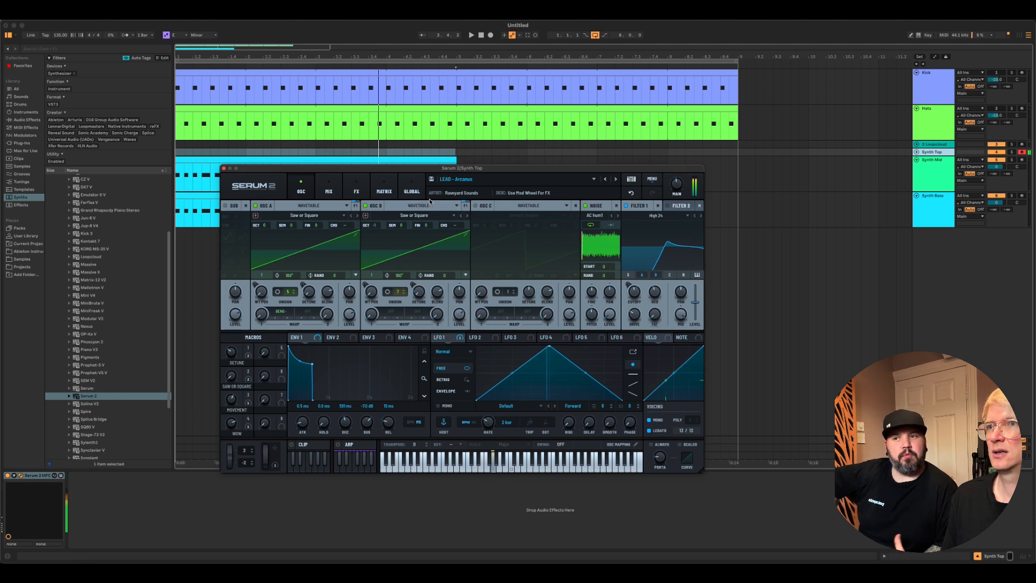
pyautogui.click(224, 169)
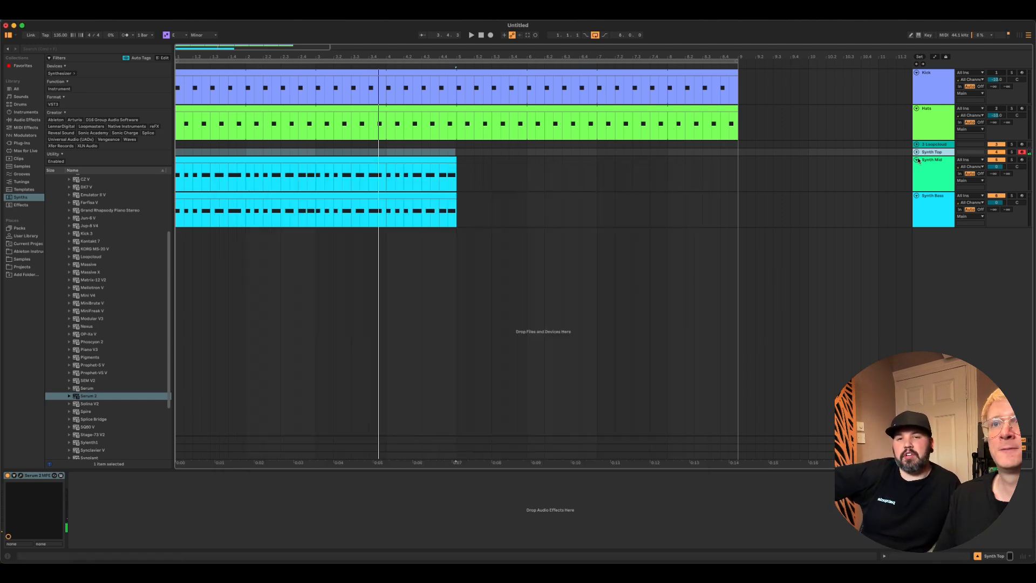
# Unfold the Synth Top track, copy the Synth Mid clip onto it at bar 1, and play the layered synths
pyautogui.click(917, 152)
pyautogui.moveTo(228, 196); pyautogui.dragTo(231, 172)
pyautogui.click(219, 174)
pyautogui.press('space')
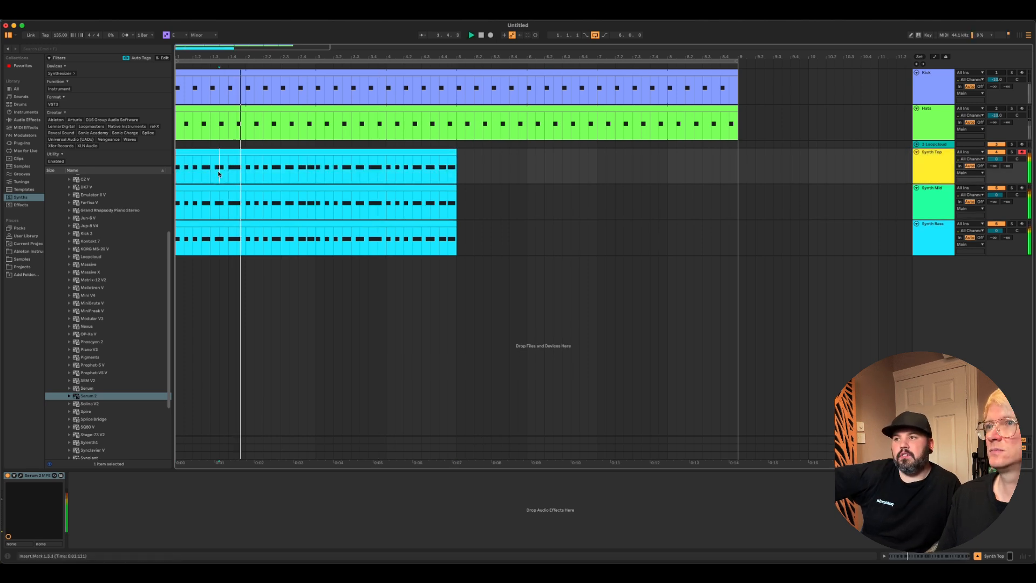
# Pull the Synth Top volume down to -60 dB, and bring it back up to about -8 dB while the loop plays
pyautogui.click(928, 169)
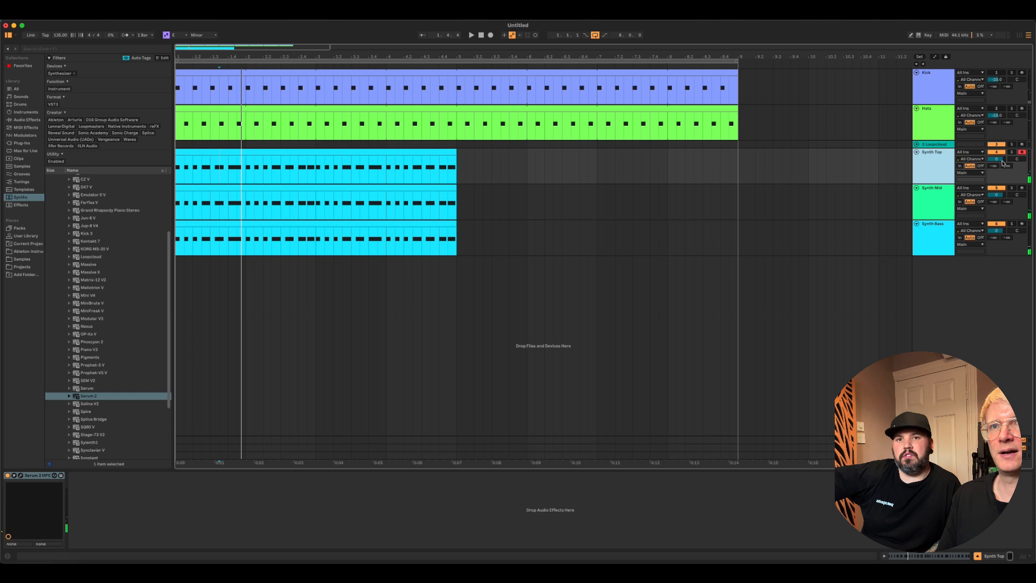
pyautogui.moveTo(1002, 163); pyautogui.dragTo(1004, 160)
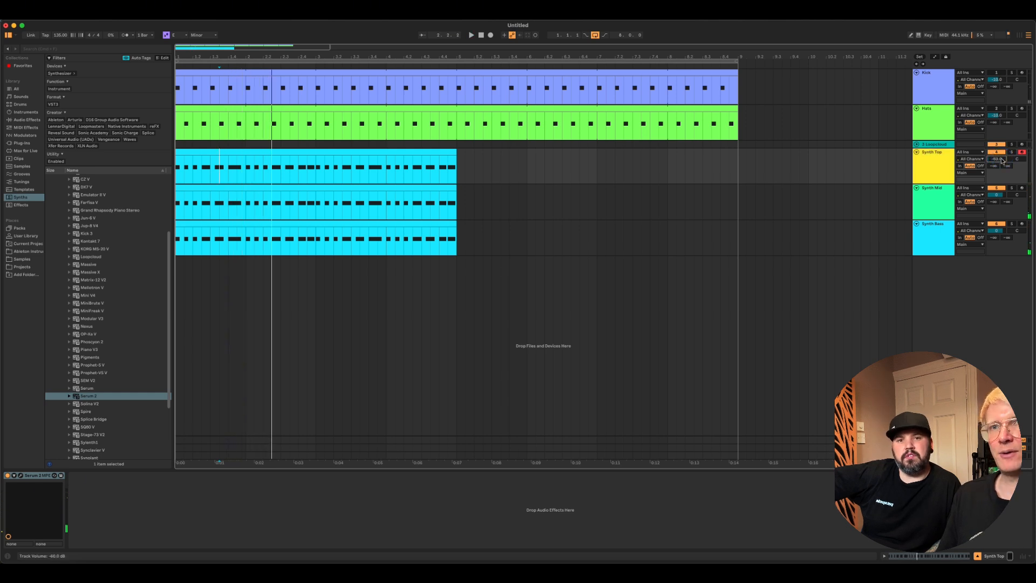
pyautogui.press('space')
pyautogui.press('space')
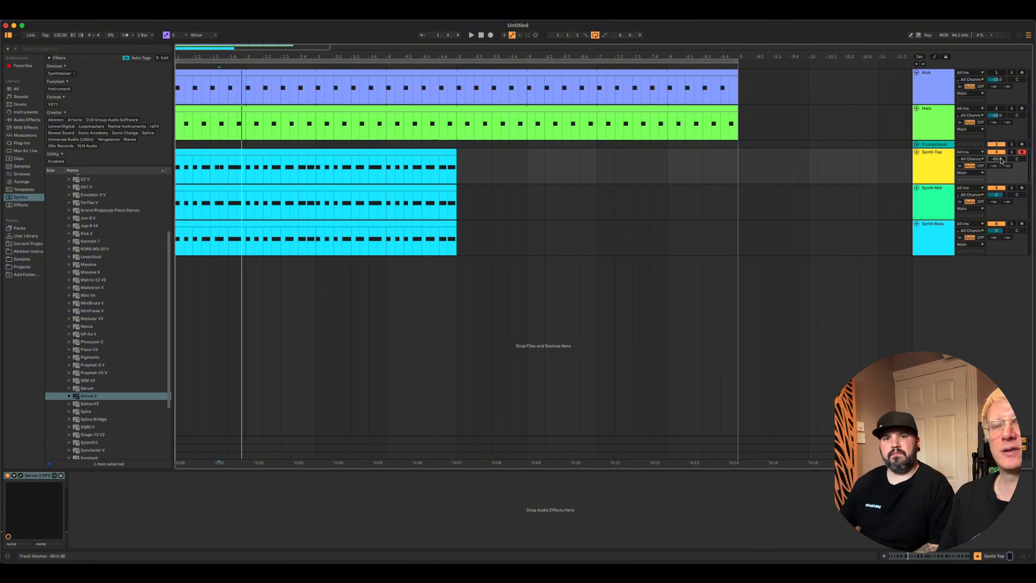
pyautogui.press('space')
pyautogui.moveTo(1001, 161); pyautogui.dragTo(1003, 156)
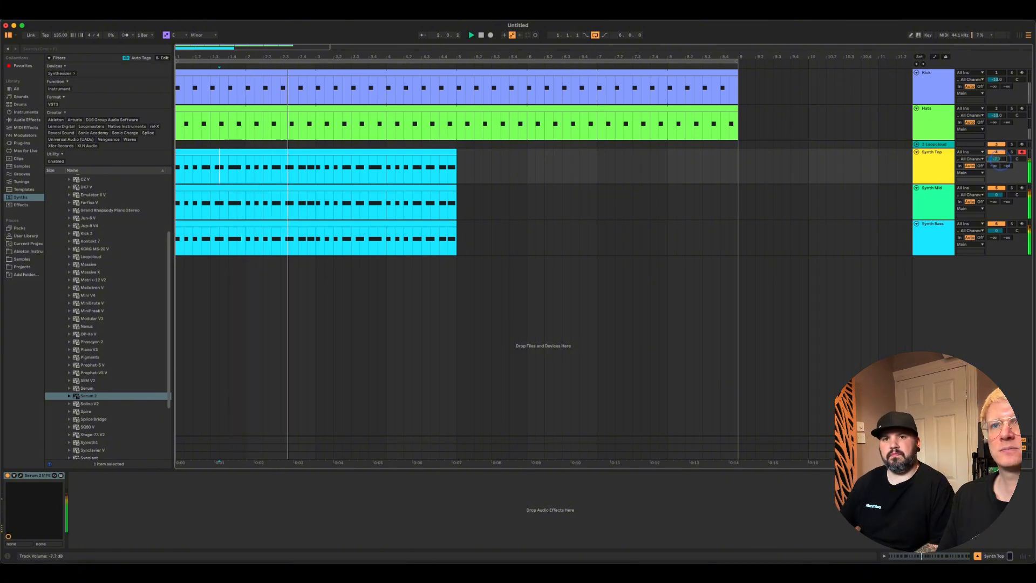
pyautogui.moveTo(1004, 159); pyautogui.dragTo(1003, 162)
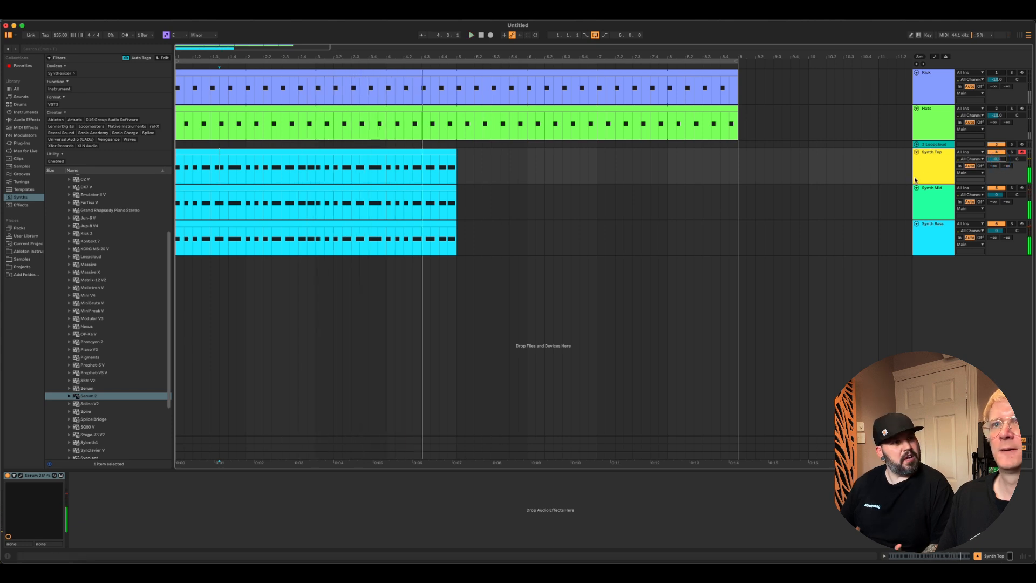
# Add EQ Eight to Synth Top, raise its band 1 low cut to about 1.7 kHz, and listen to the track soloed and in the mix
pyautogui.click(221, 171)
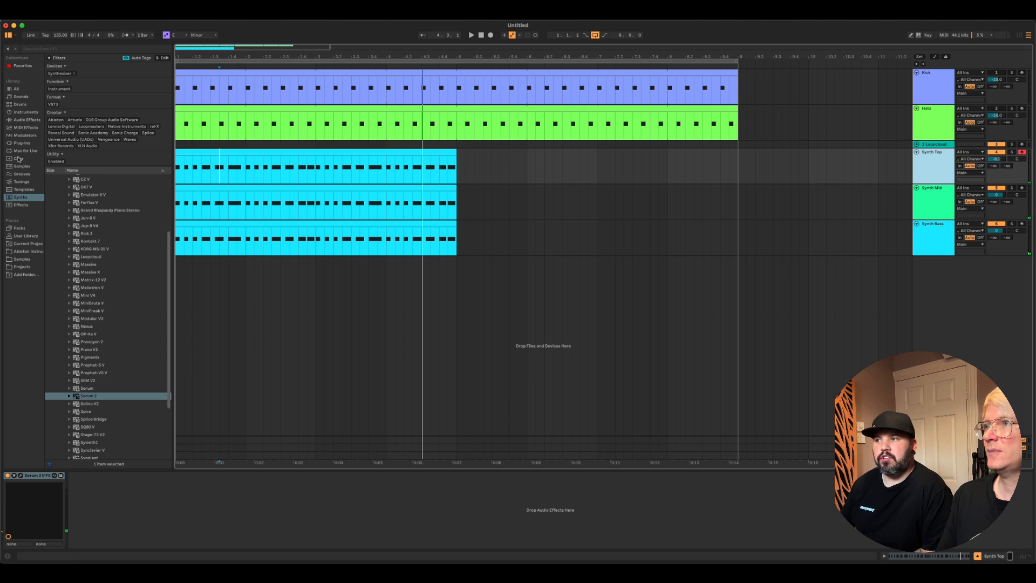
pyautogui.click(23, 120)
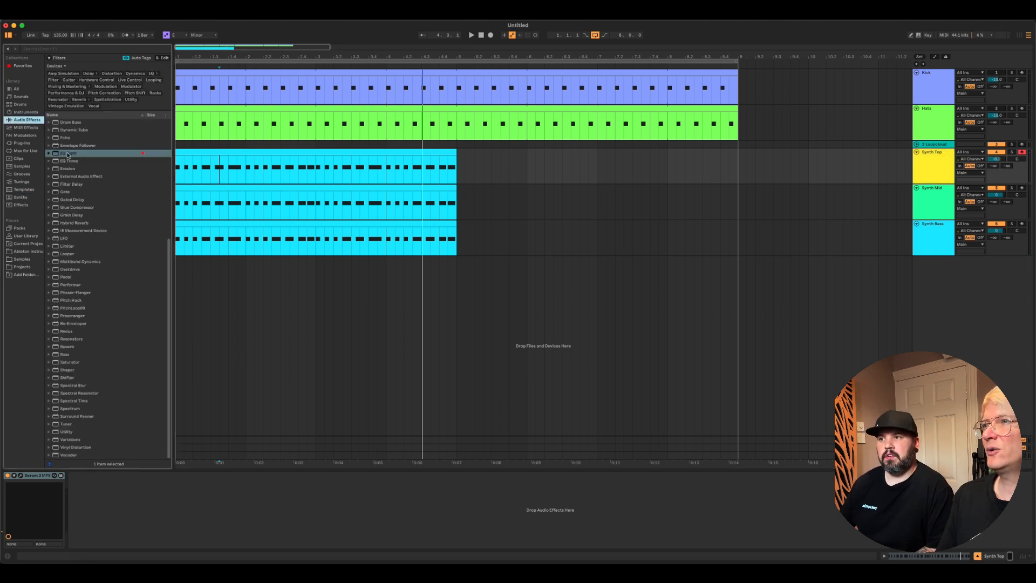
pyautogui.moveTo(67, 155); pyautogui.dragTo(262, 171)
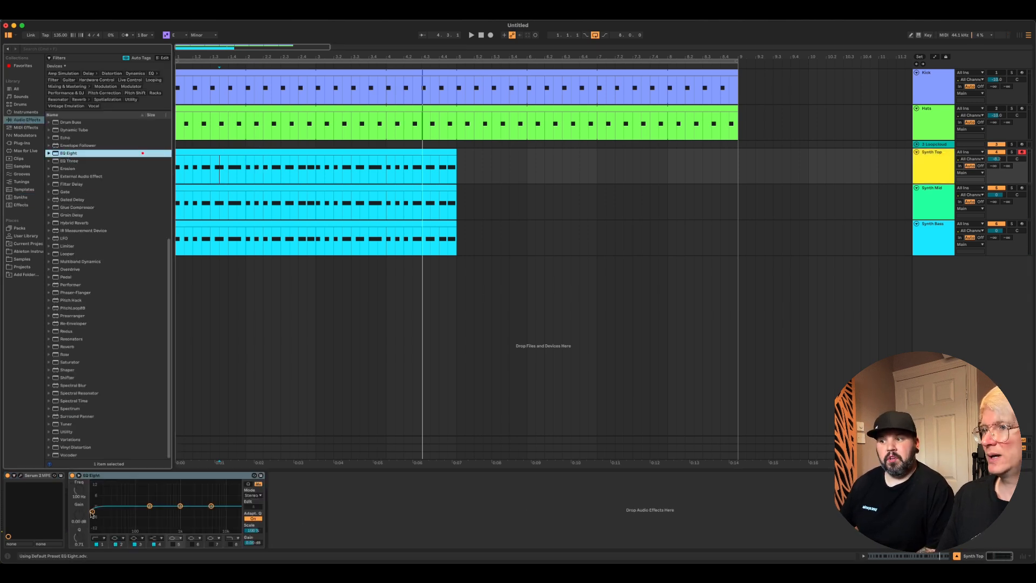
pyautogui.moveTo(91, 513); pyautogui.dragTo(190, 513)
pyautogui.press('space')
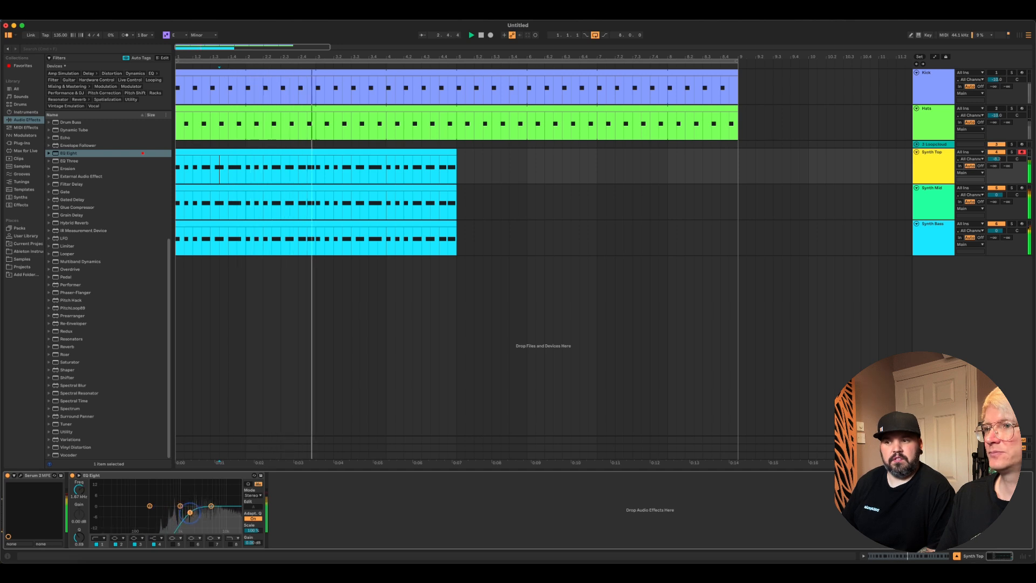
pyautogui.click(1012, 152)
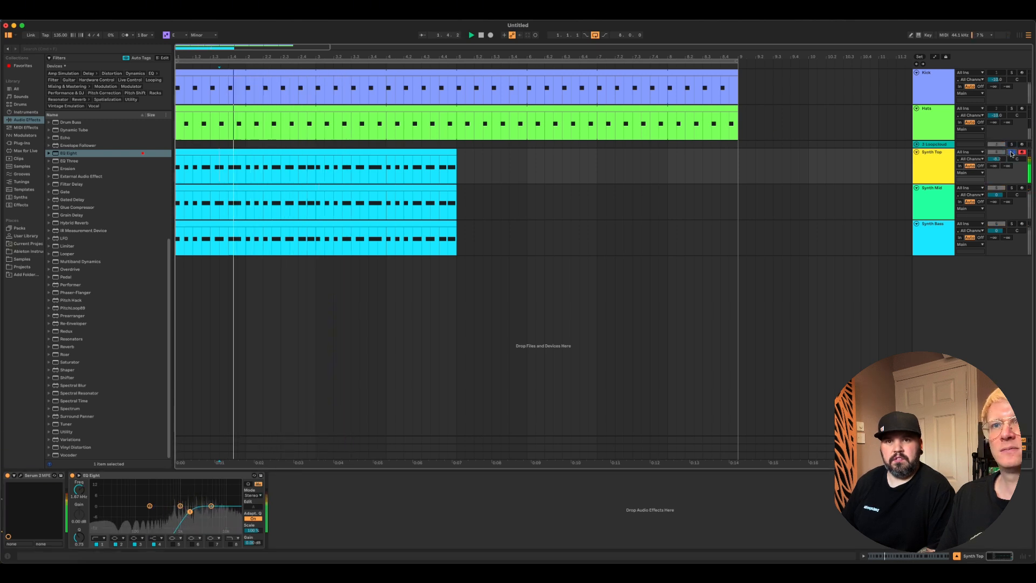
pyautogui.click(1011, 153)
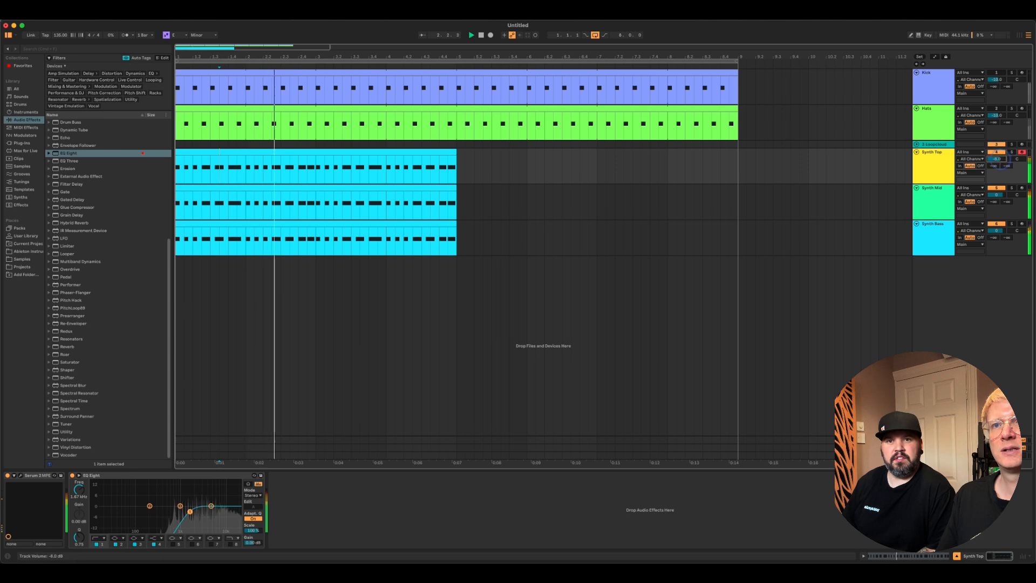
# Group the Synth Top, Synth Mid and Synth Bass tracks and play the grouped loop
pyautogui.click(937, 235)
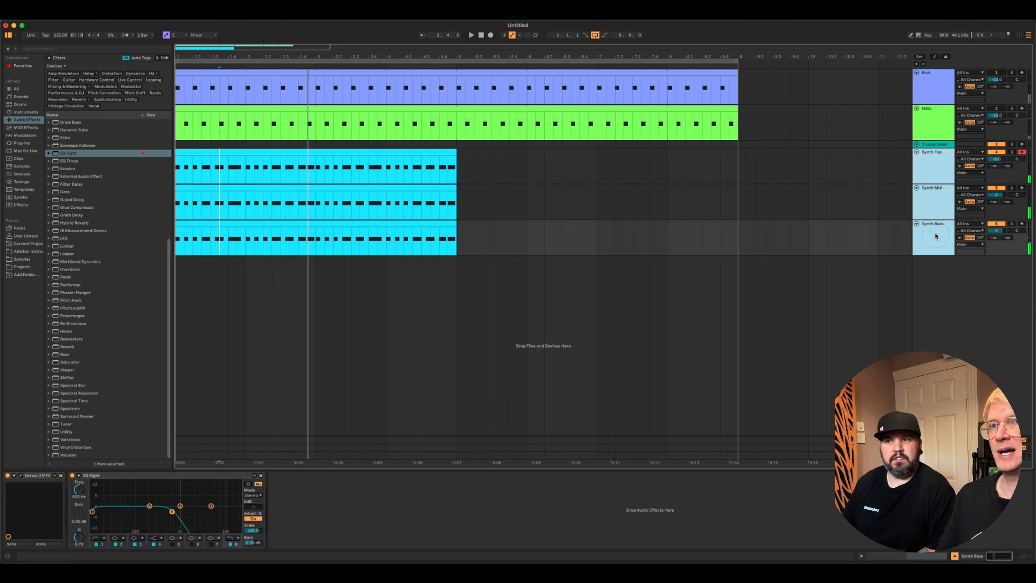
pyautogui.press('super+g')
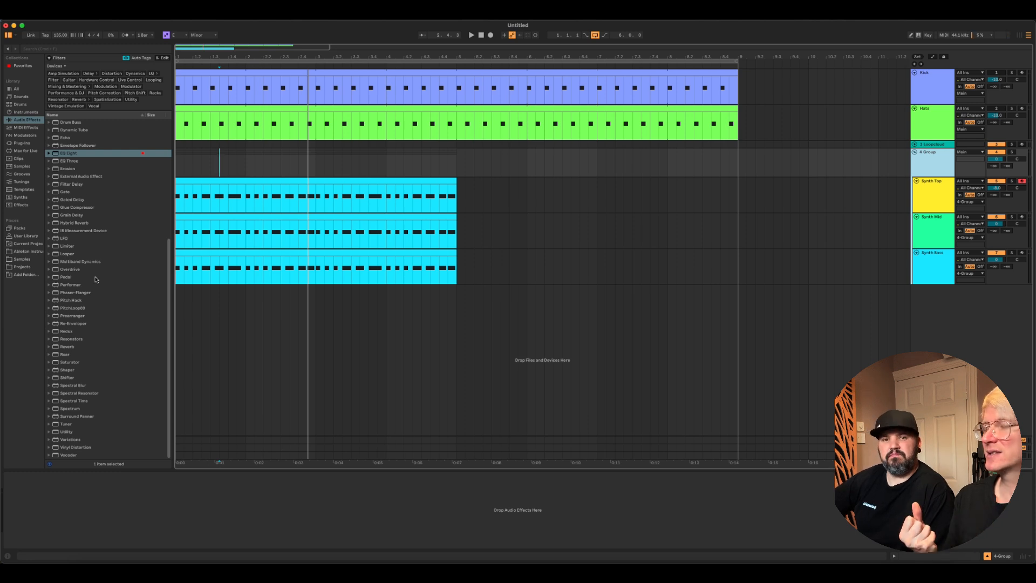
pyautogui.press('space')
pyautogui.press('space')
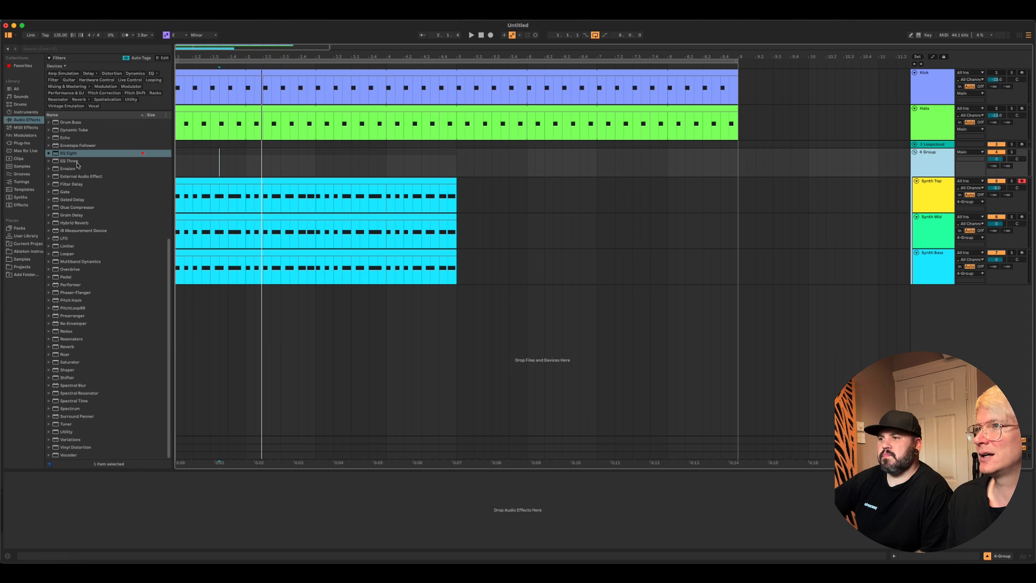
# Add a Compressor to the synth group and set it to Peak mode
pyautogui.scroll(5, 85, 205)
pyautogui.scroll(3, 96, 238)
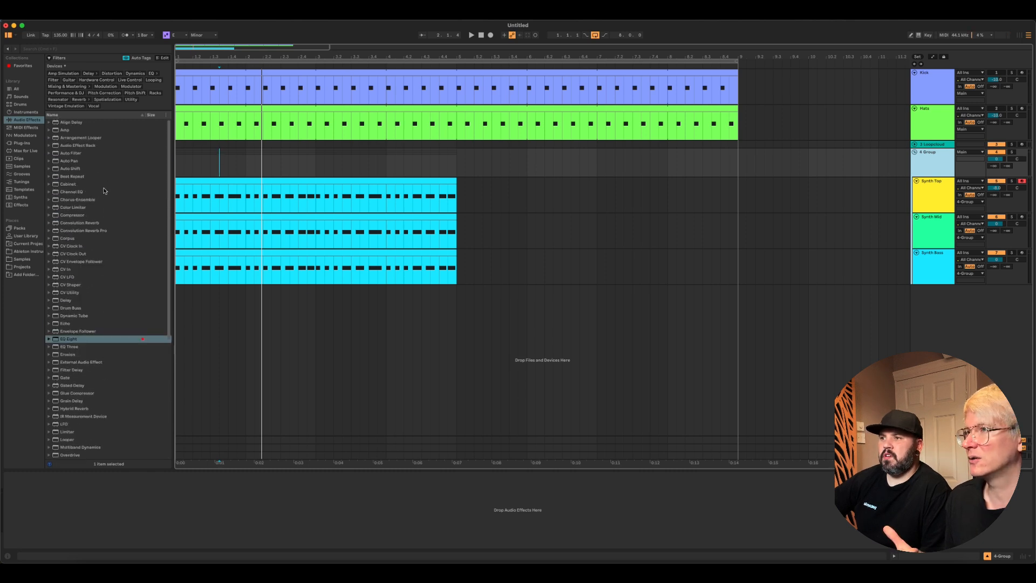
pyautogui.moveTo(72, 215); pyautogui.dragTo(215, 201)
pyautogui.moveTo(906, 176); pyautogui.dragTo(955, 172)
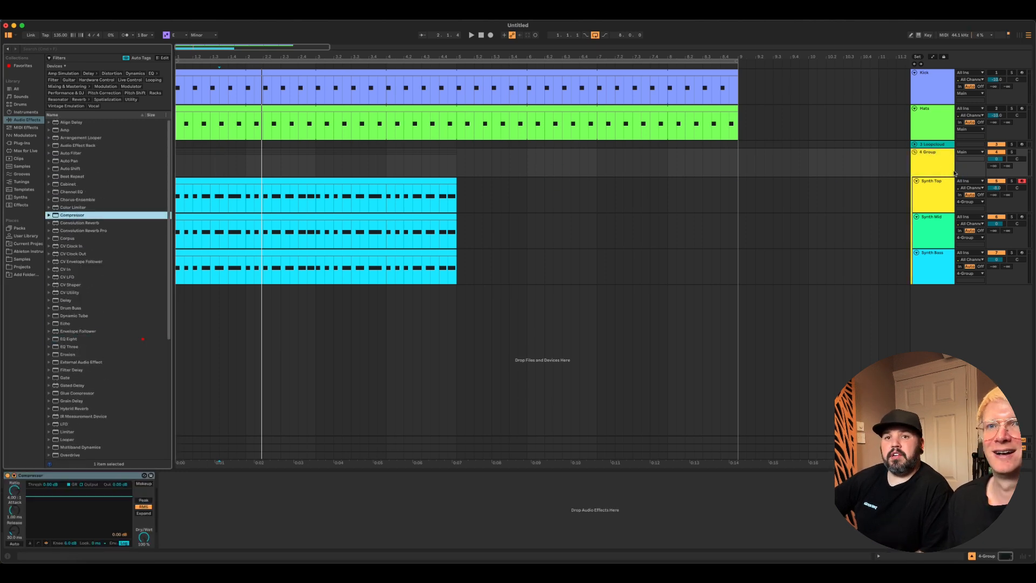
pyautogui.click(144, 500)
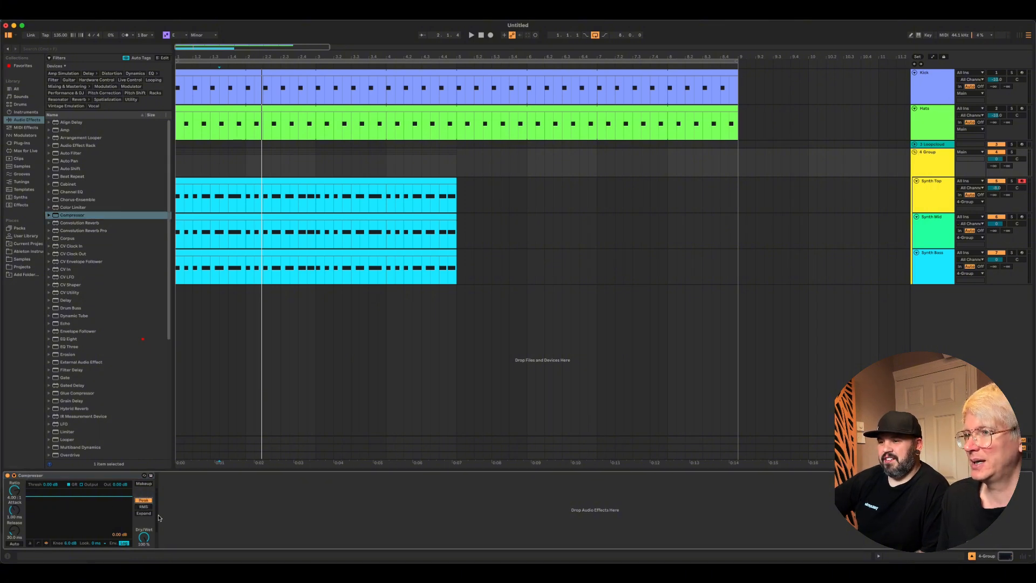
# Lower the group compressor's ratio and threshold and raise its attack to about 20 ms while listening
pyautogui.moveTo(12, 500); pyautogui.dragTo(17, 522)
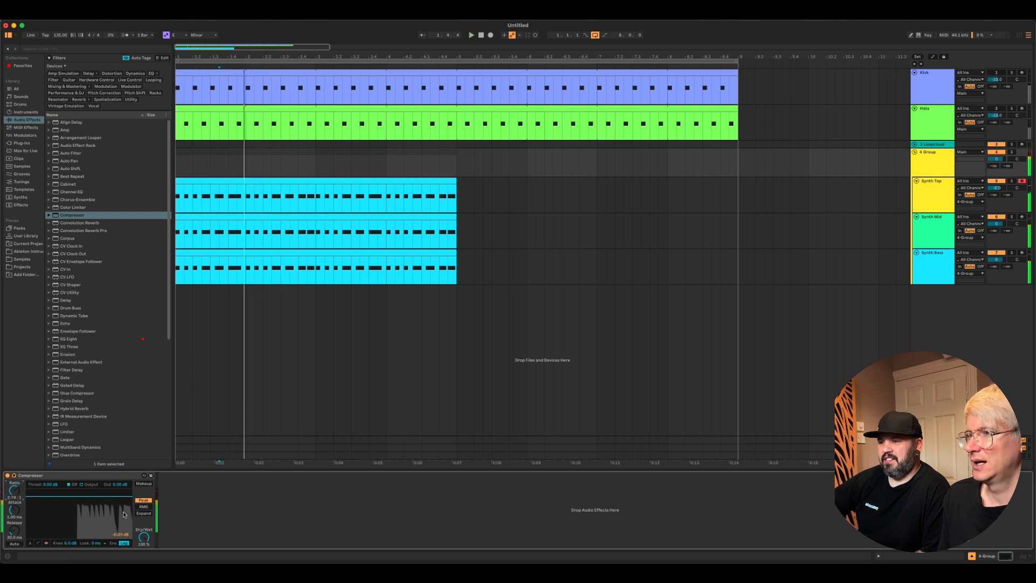
pyautogui.moveTo(93, 494); pyautogui.dragTo(93, 498)
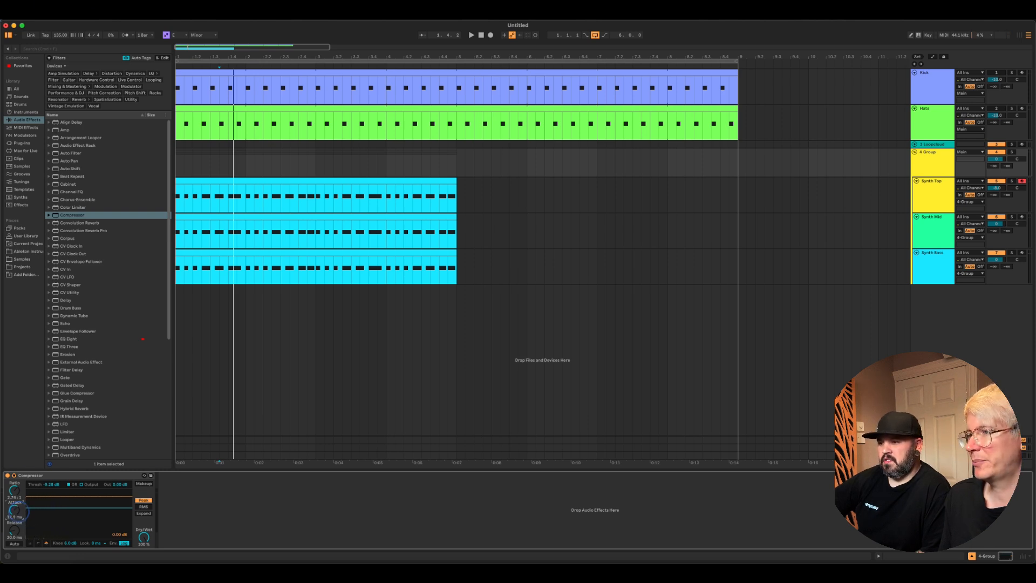
pyautogui.press('space')
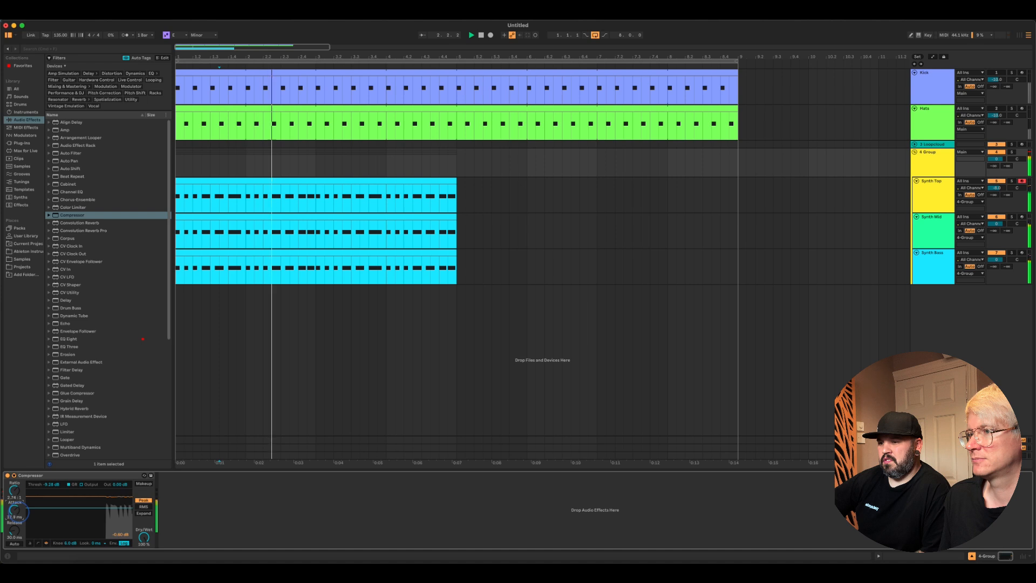
pyautogui.moveTo(15, 510); pyautogui.dragTo(14, 499)
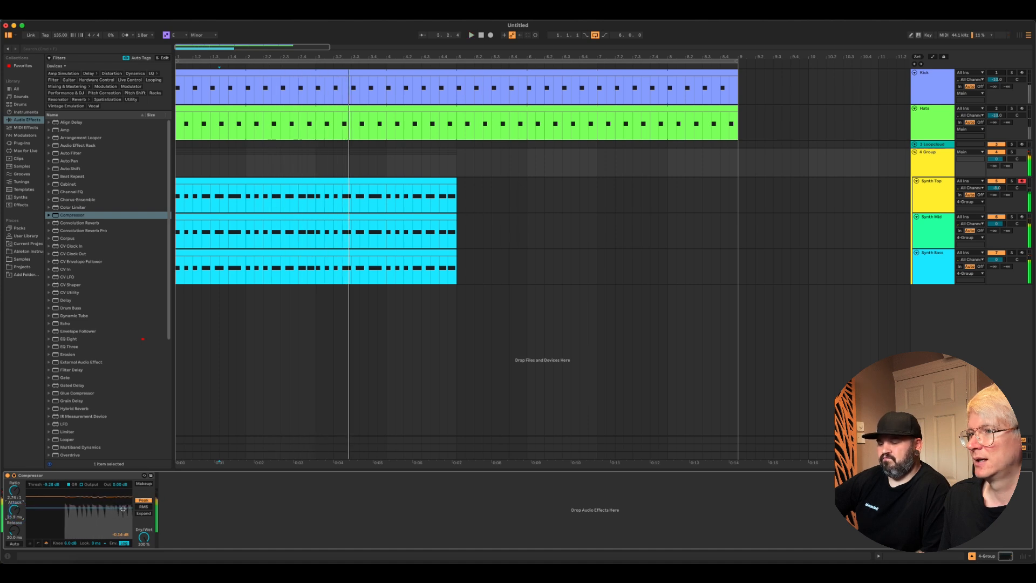
pyautogui.press('space')
# Fine-tune the compressor's threshold to about -10.8 dB with a shorter release, and compare the group with the compressor bypassed and active
pyautogui.moveTo(96, 507); pyautogui.dragTo(96, 509)
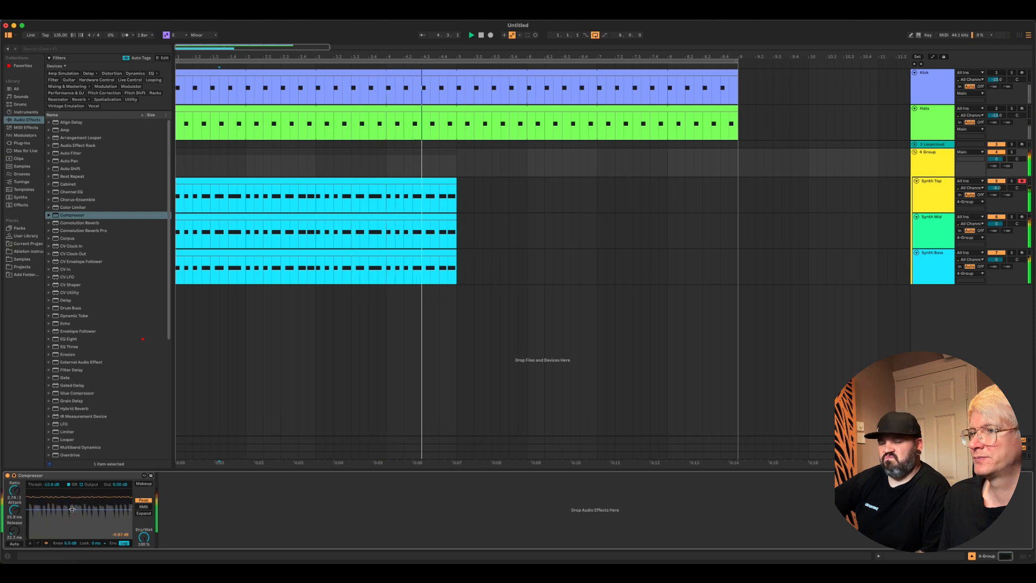
pyautogui.click(8, 476)
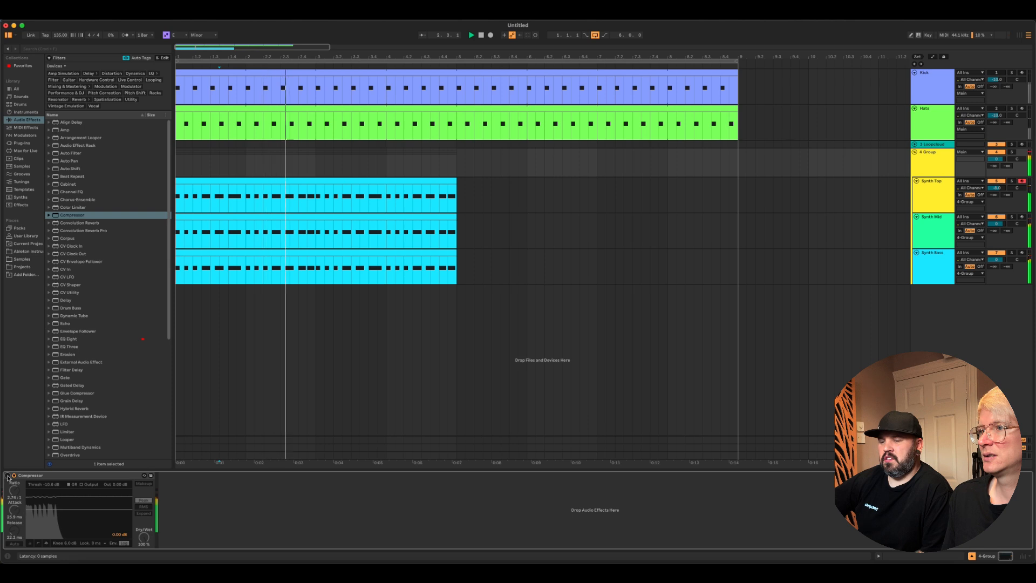
pyautogui.click(8, 476)
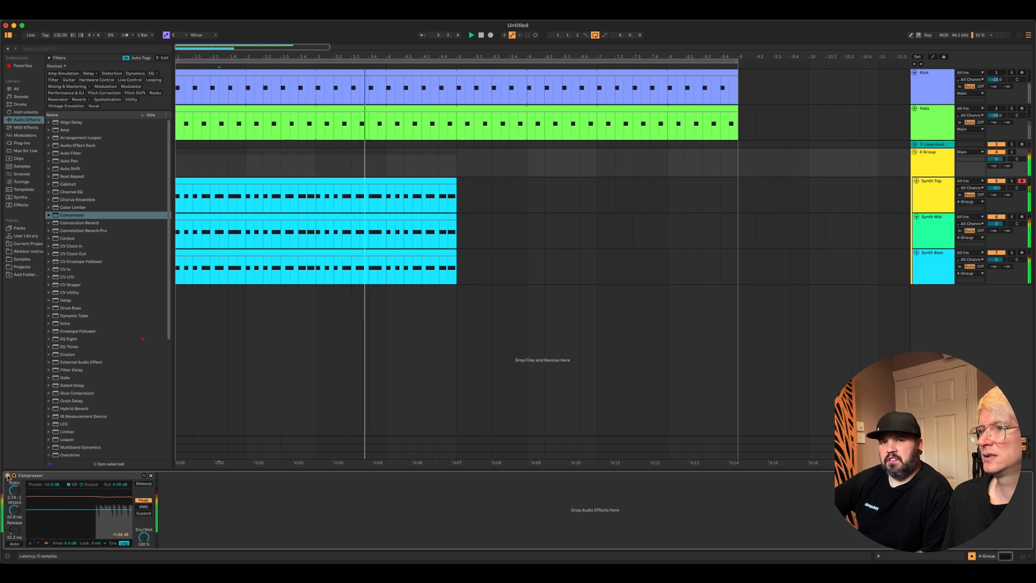